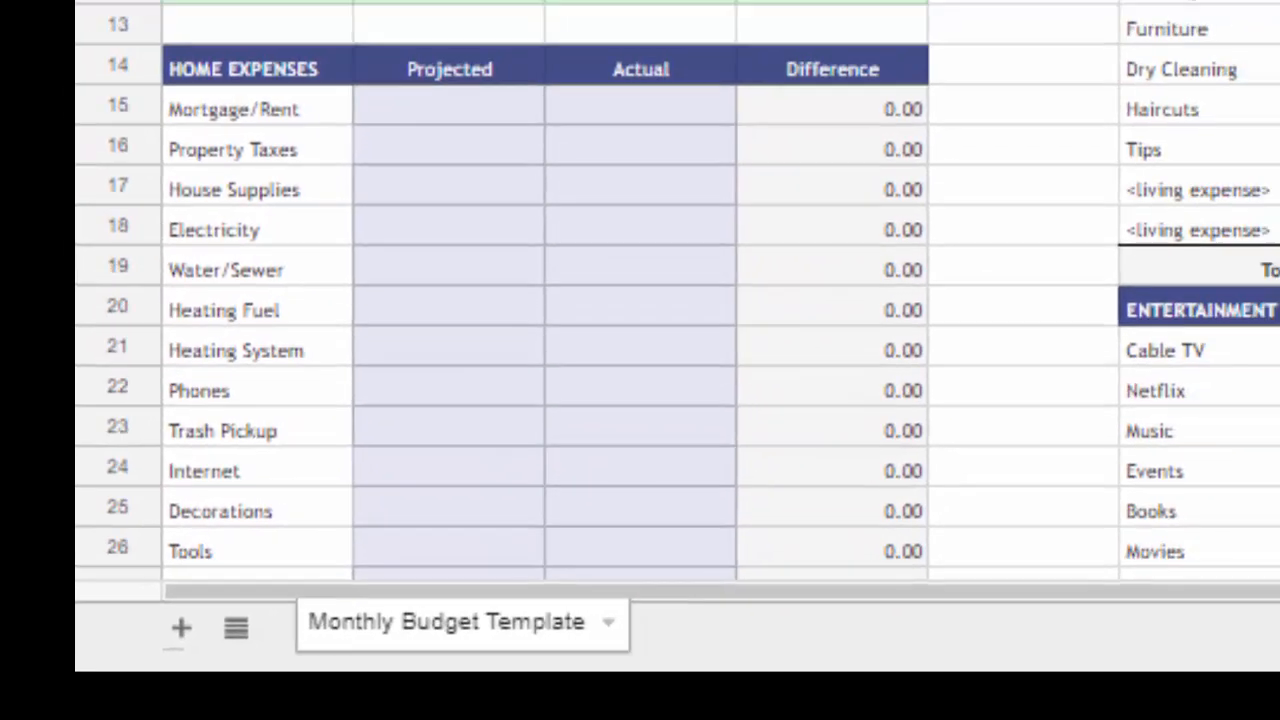
# Look through the income and expense sections of the Monthly Budget Template sheet and the options available for the sheet.
pyautogui.scroll(-7, 640, 300)
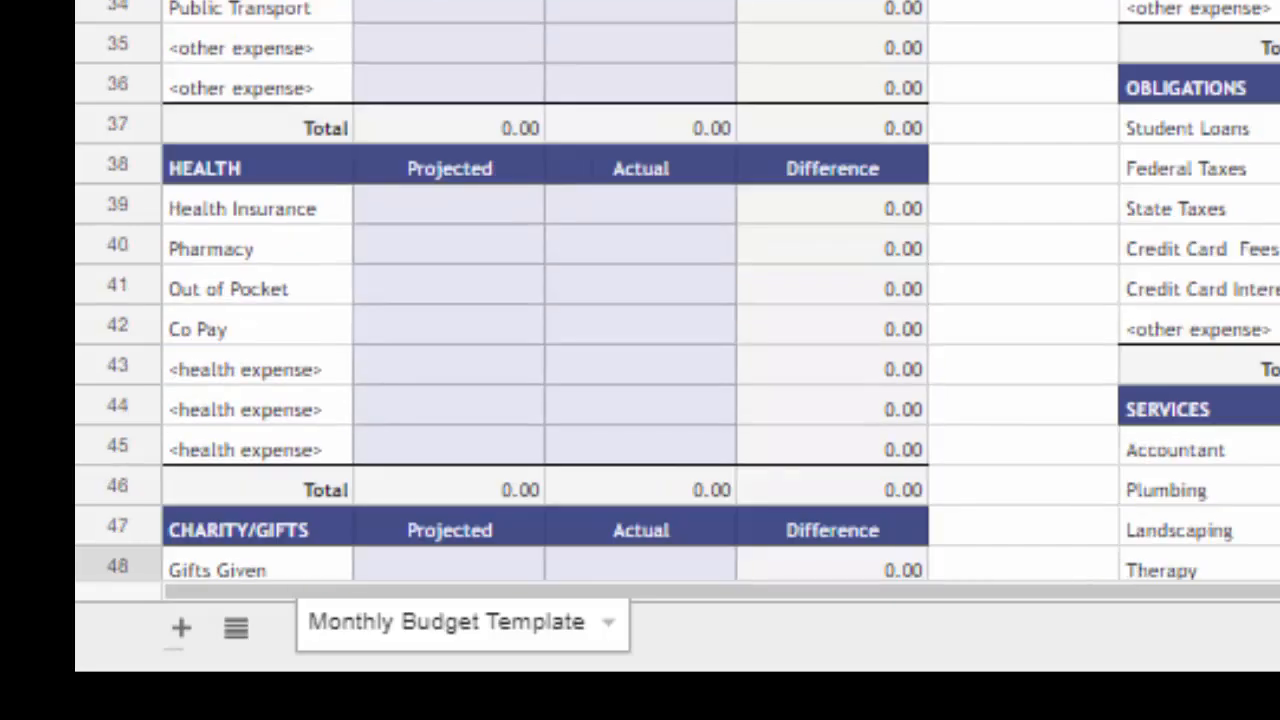
pyautogui.scroll(-7, 640, 300)
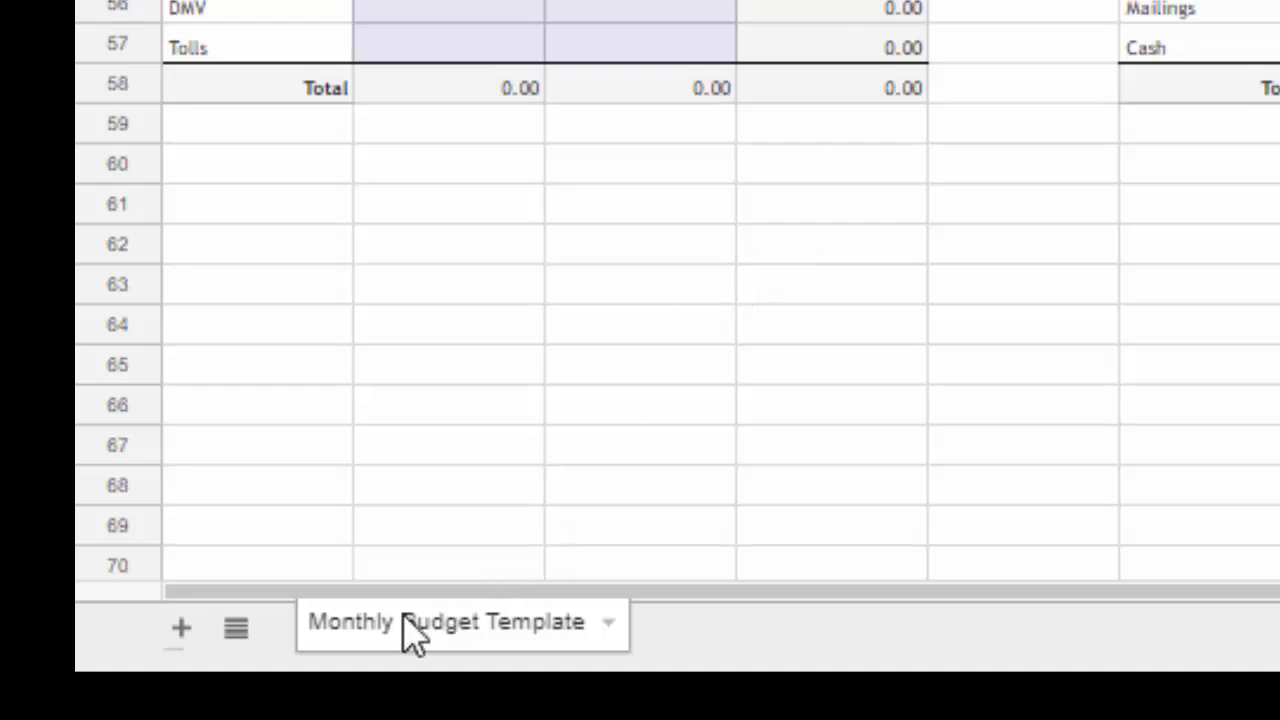
pyautogui.rightClick(410, 640)
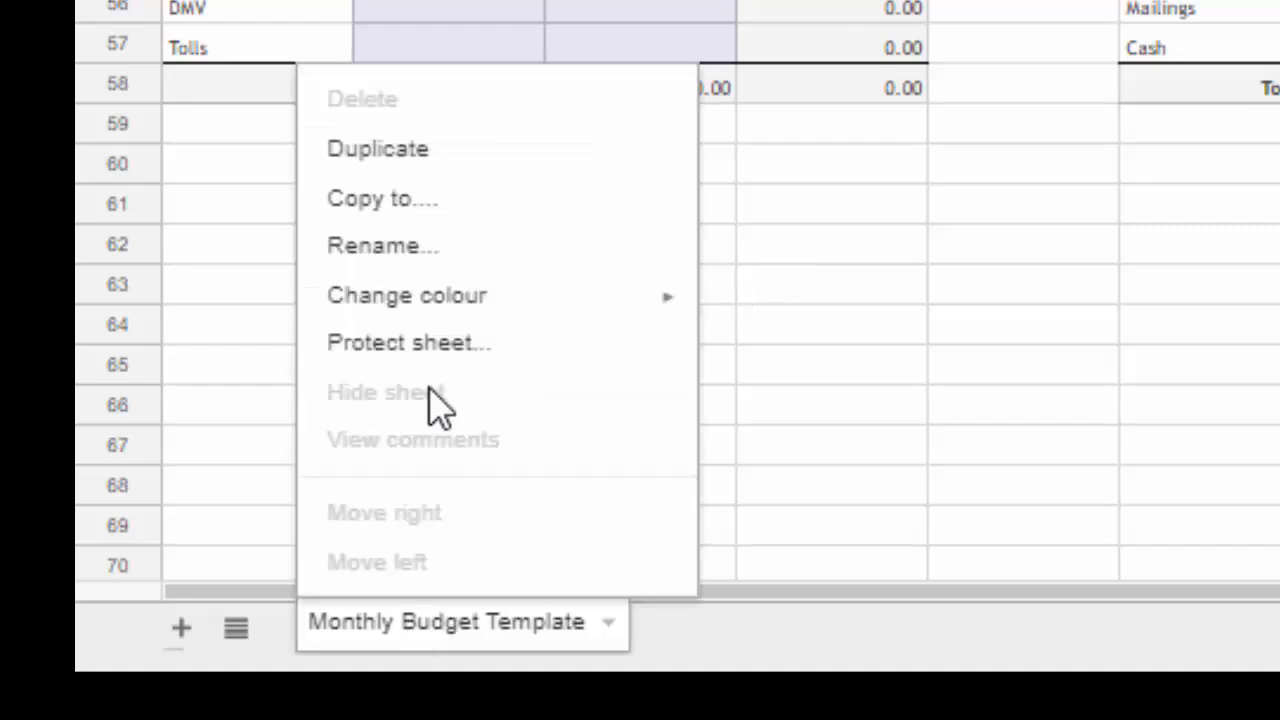
pyautogui.moveTo(435, 297)
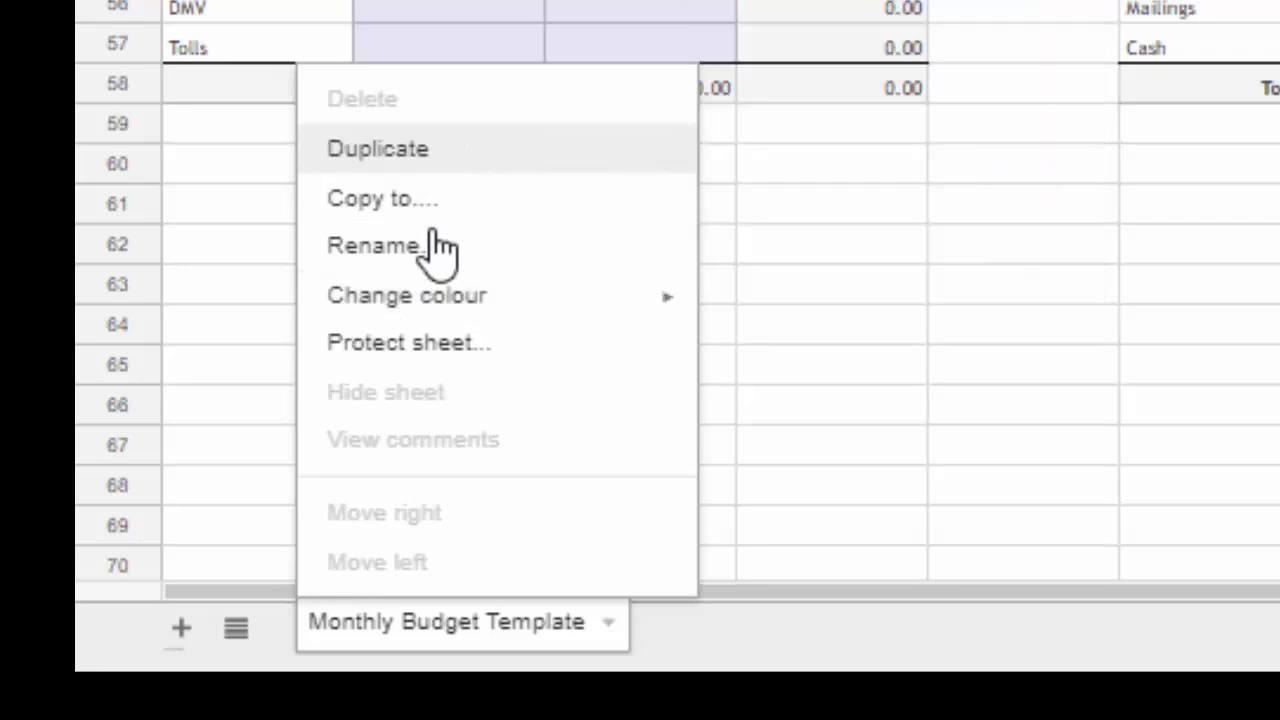
pyautogui.click(742, 646)
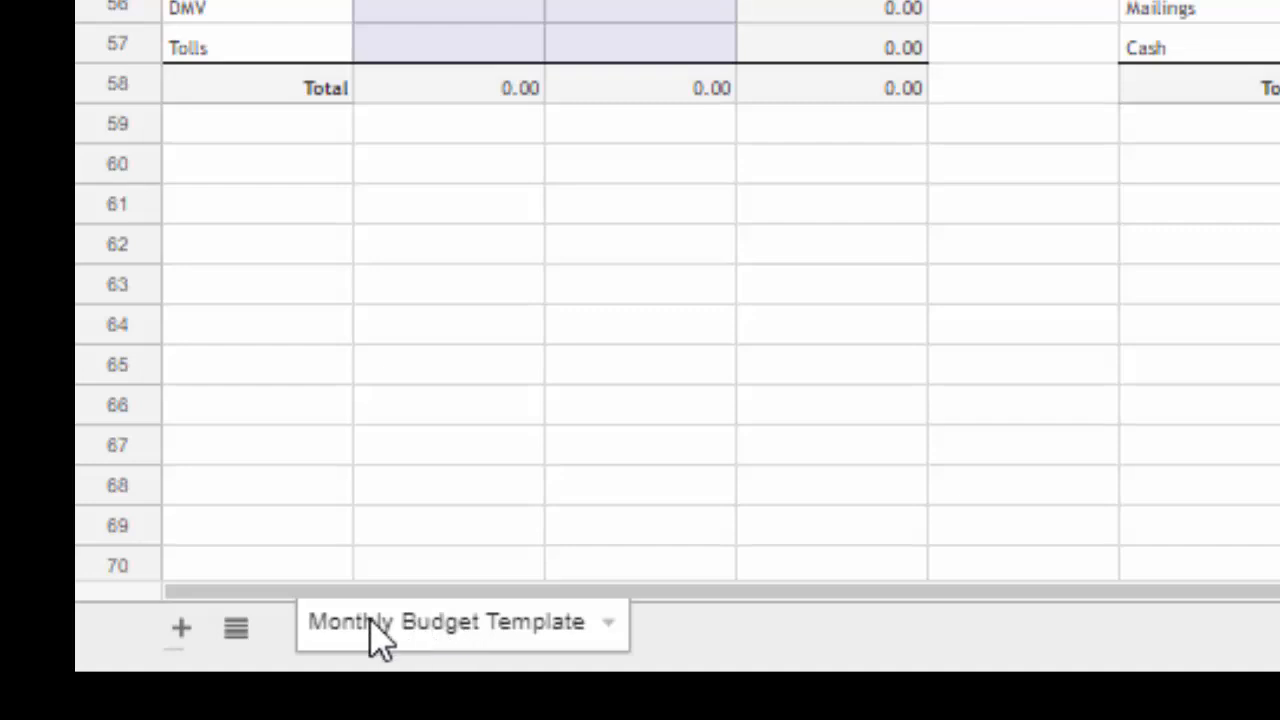
pyautogui.scroll(9, 514, 309)
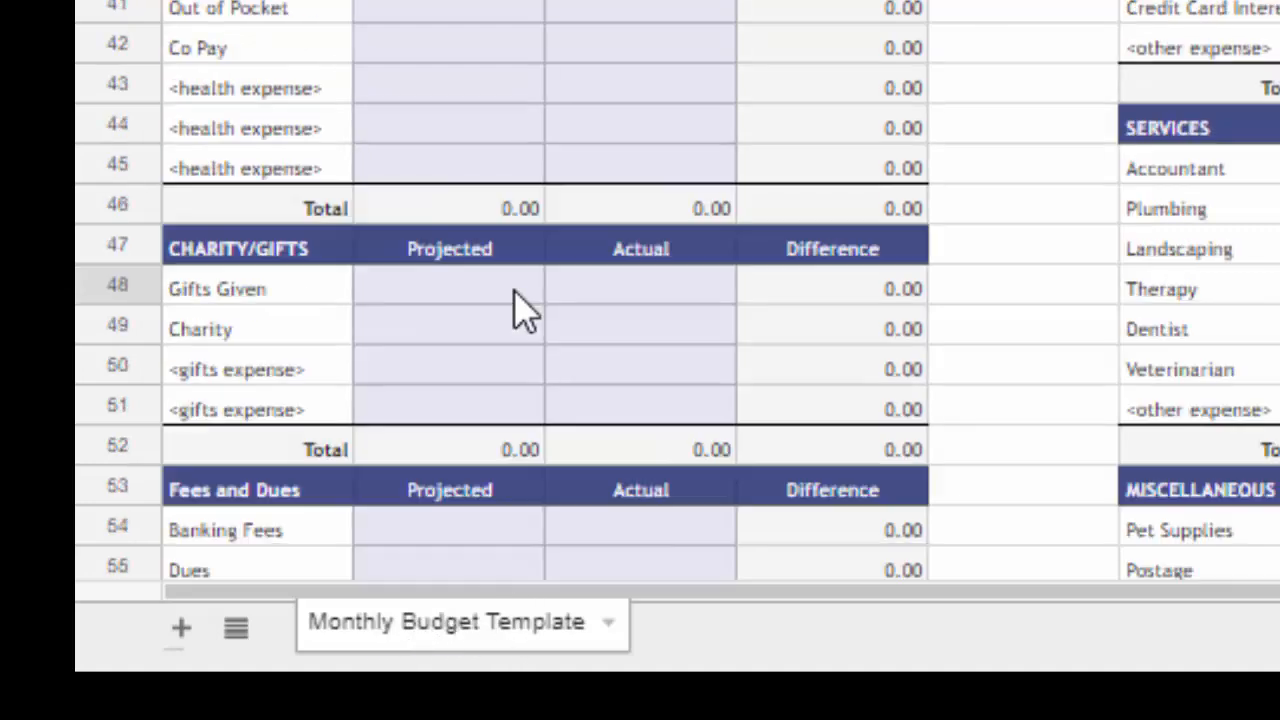
pyautogui.scroll(5, 514, 309)
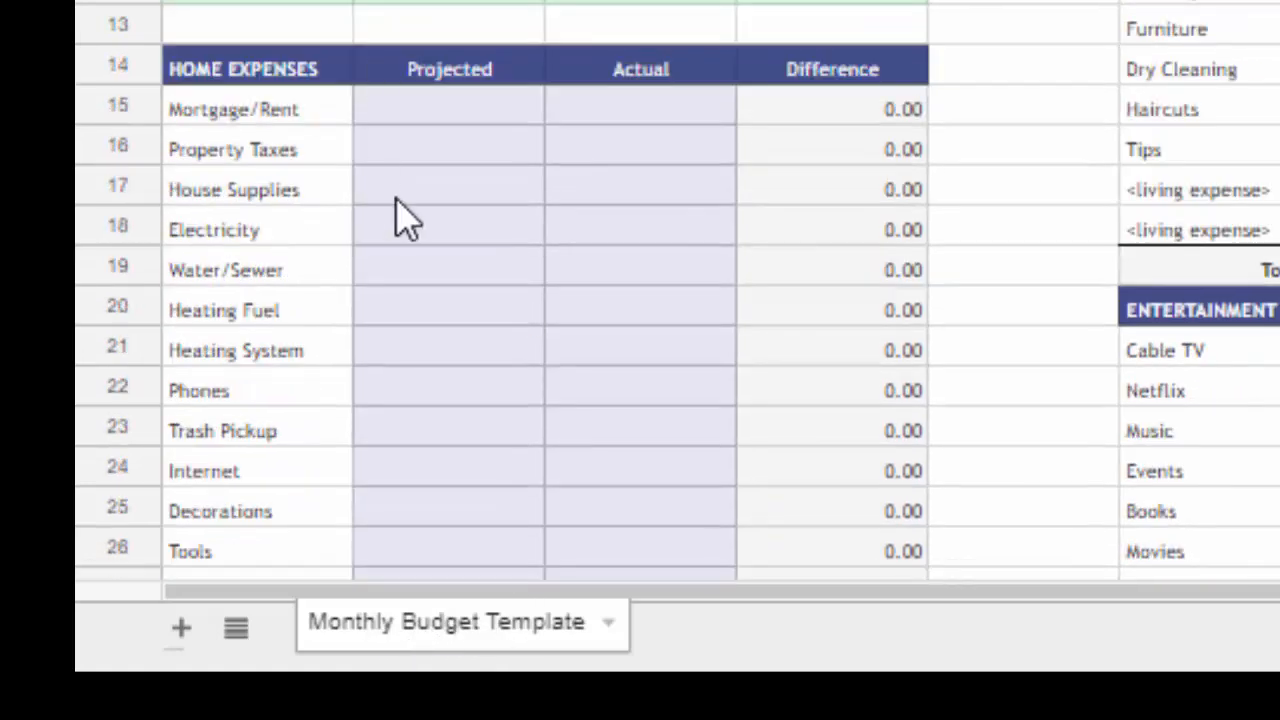
pyautogui.scroll(-7, 540, 195)
pyautogui.scroll(-10, 540, 195)
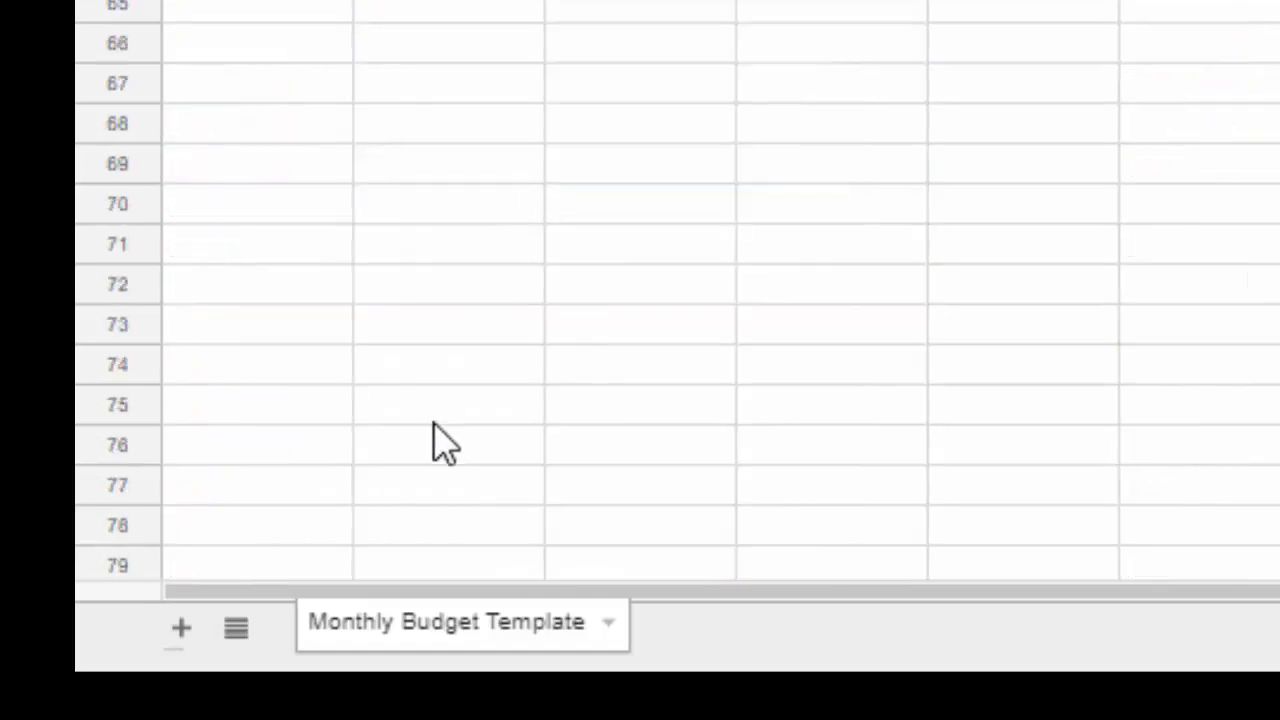
# Duplicate the Monthly Budget Template sheet and rename the copy "2018 - 2019".
pyautogui.rightClick(430, 635)
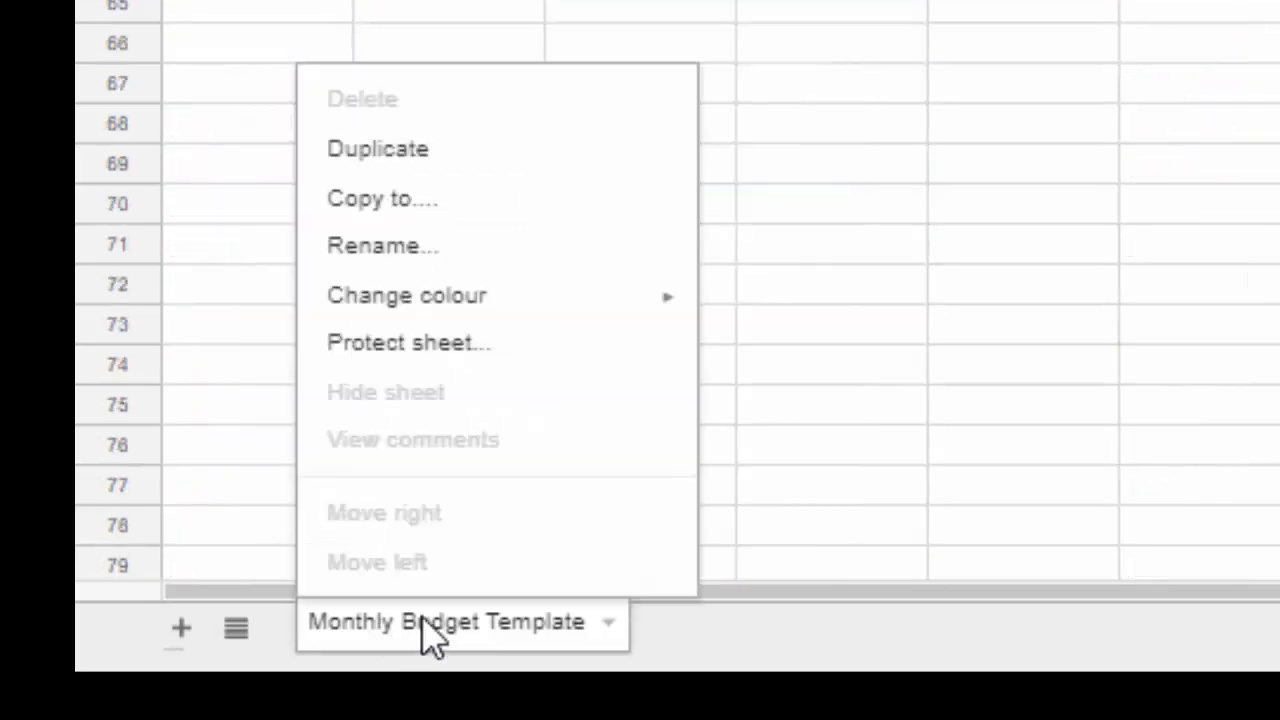
pyautogui.click(443, 176)
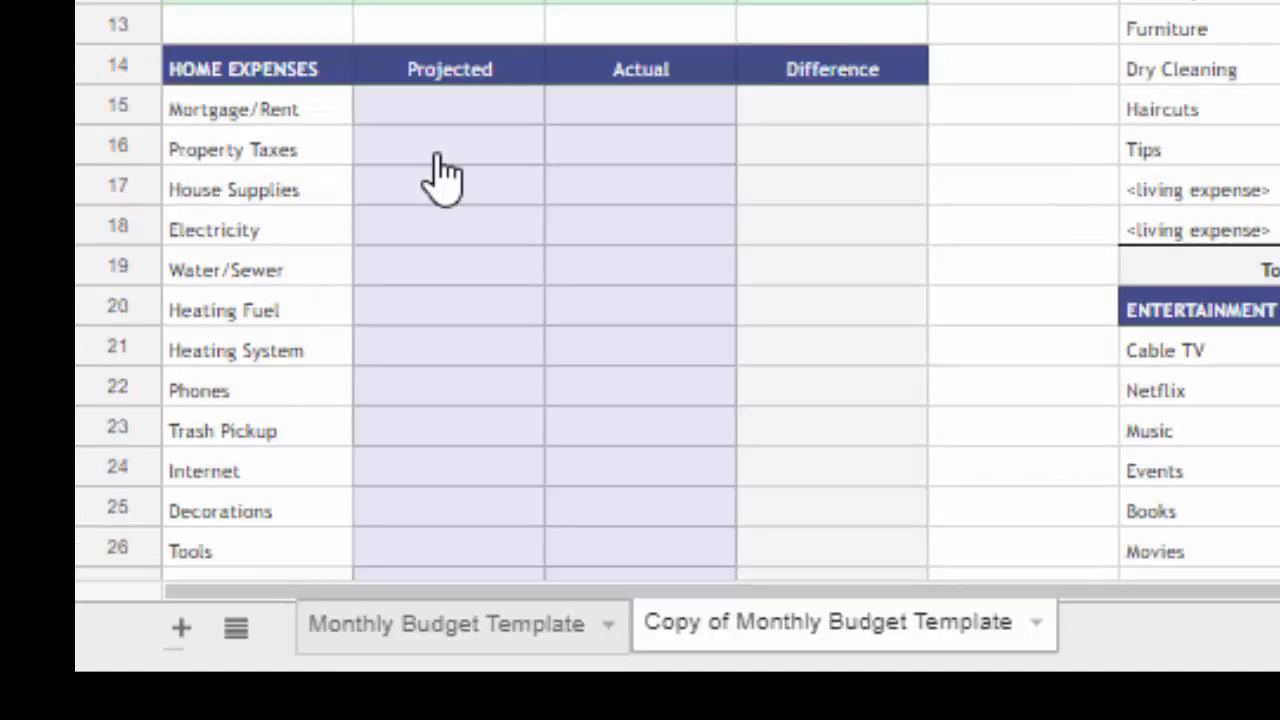
pyautogui.rightClick(850, 617)
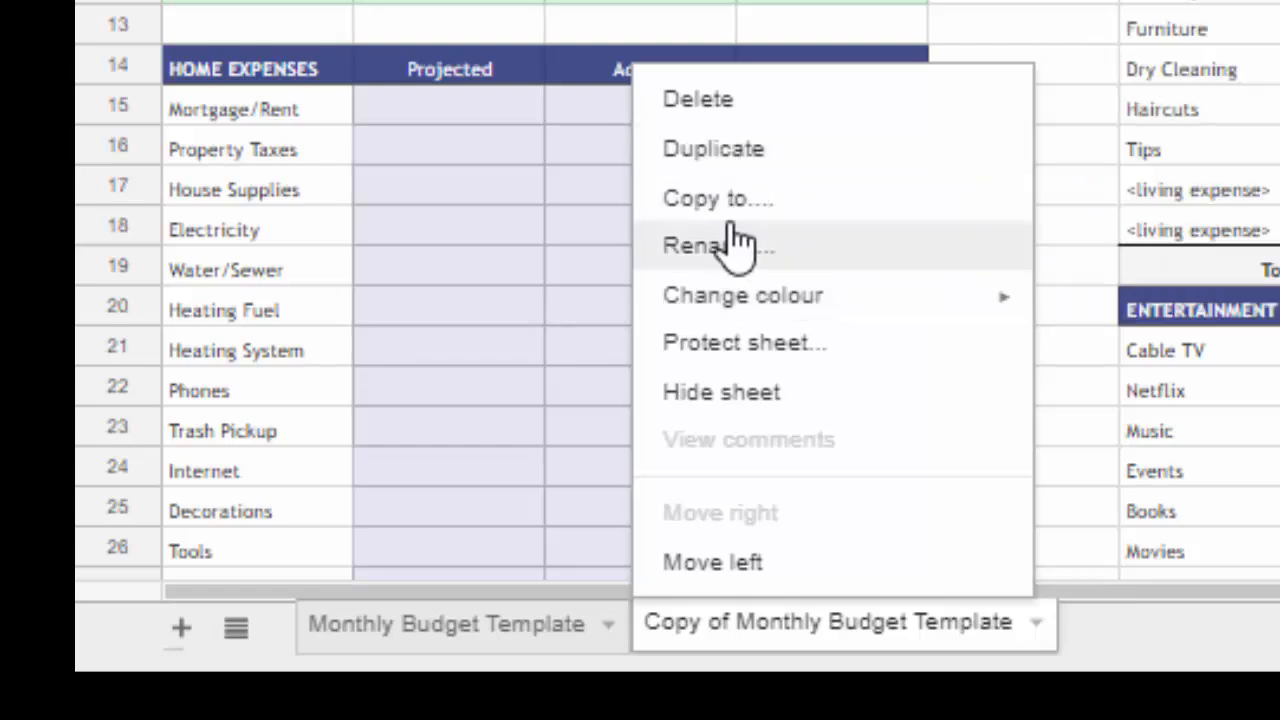
pyautogui.click(738, 262)
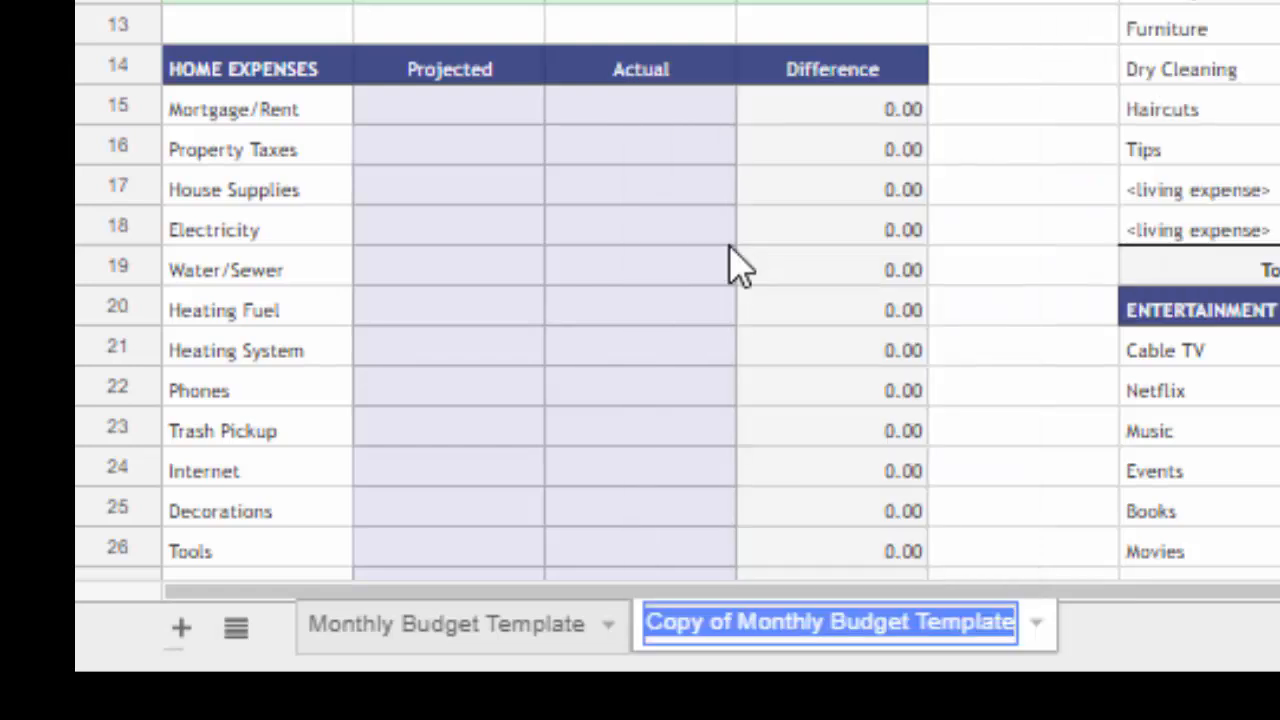
pyautogui.write('2018 - 2019')
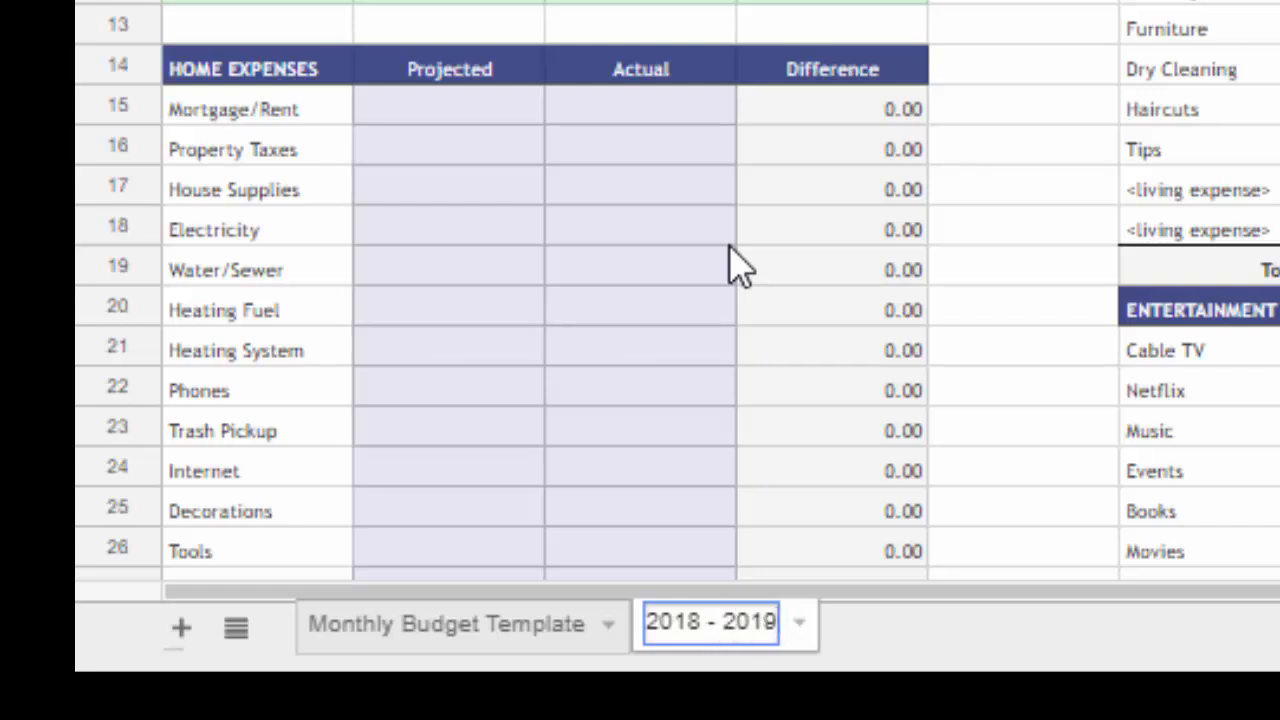
pyautogui.press('Return')
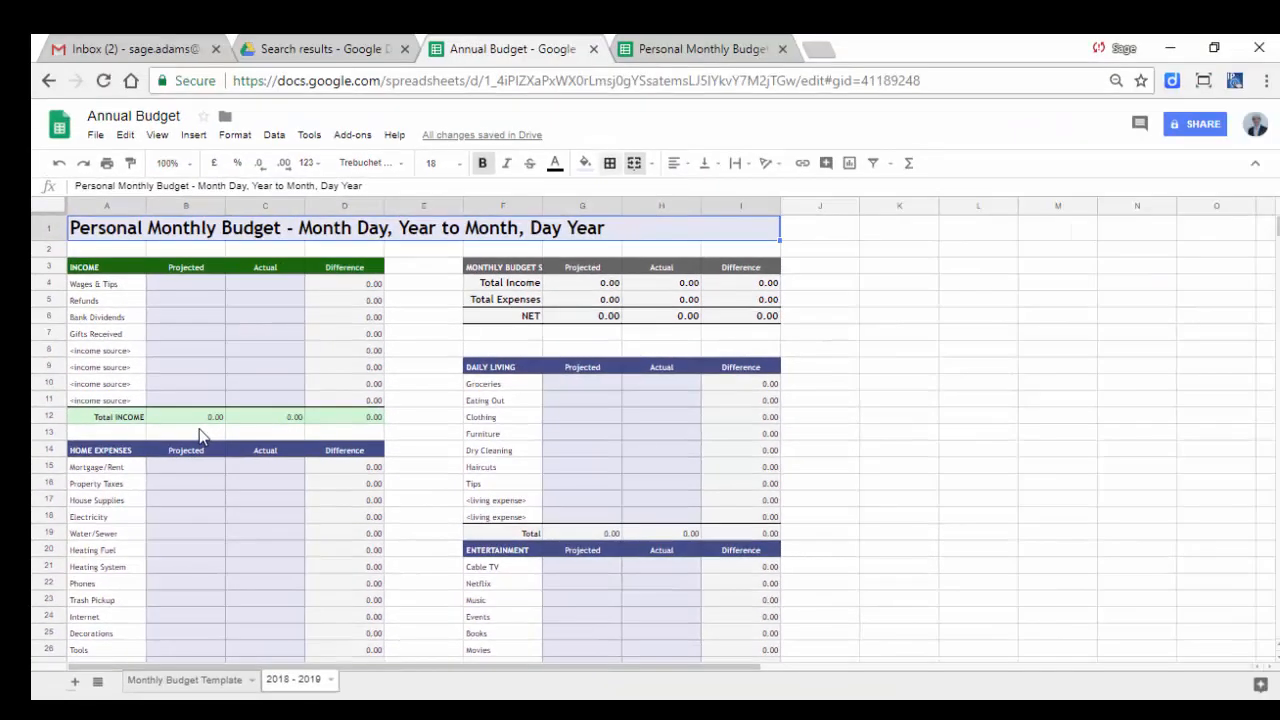
# Compare the Monthly Budget Template sheet with the 2018 - 2019 sheet, reviewing the expense categories in the copy.
pyautogui.click(176, 682)
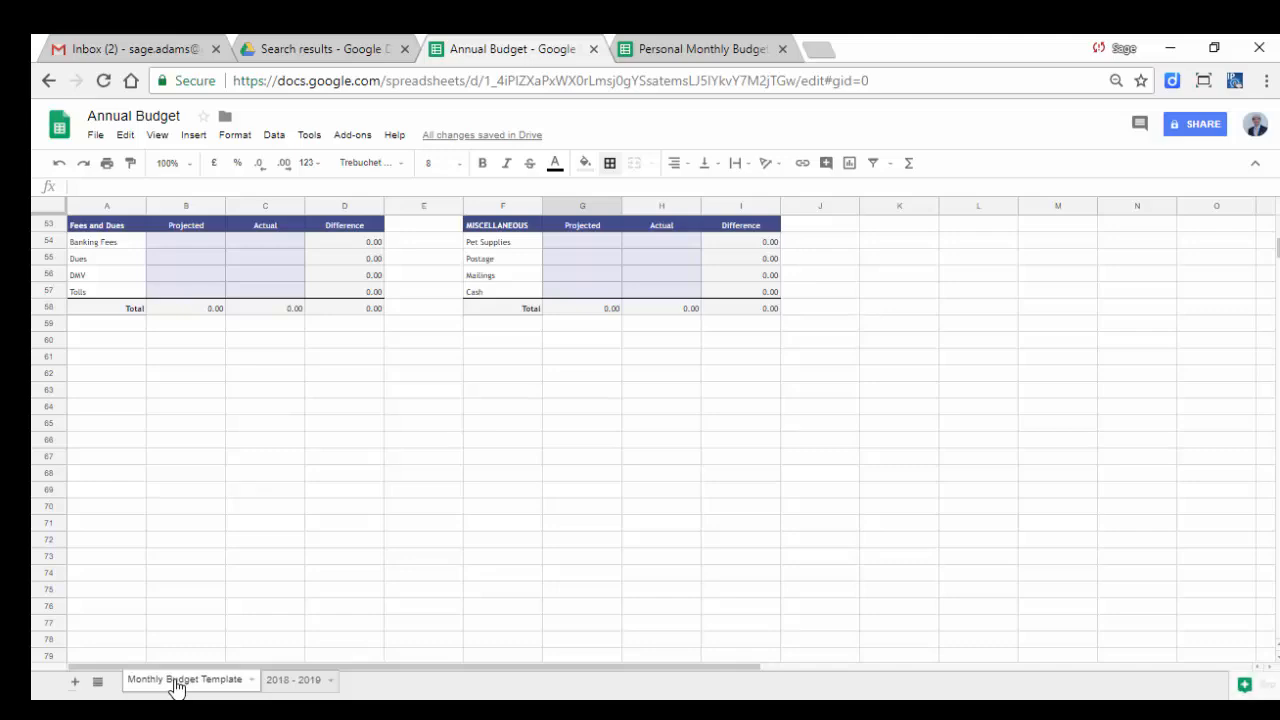
pyautogui.scroll(10, 215, 425)
pyautogui.scroll(2, 215, 420)
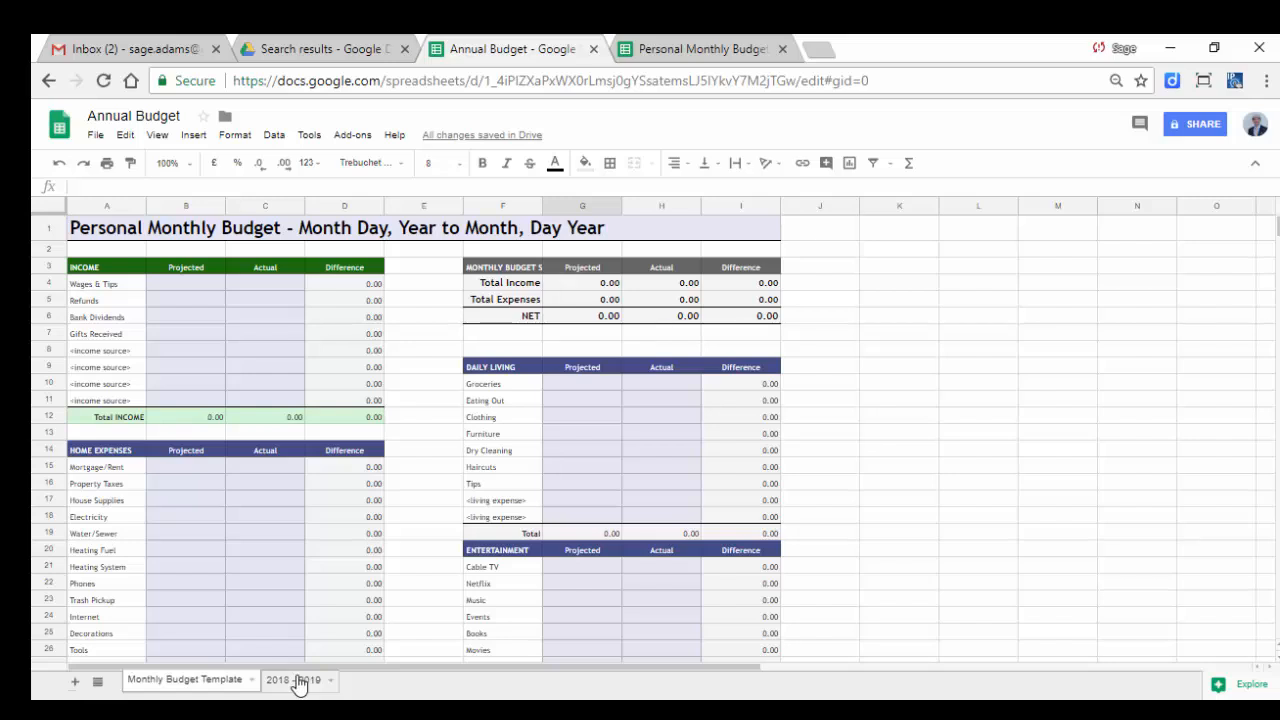
pyautogui.click(293, 680)
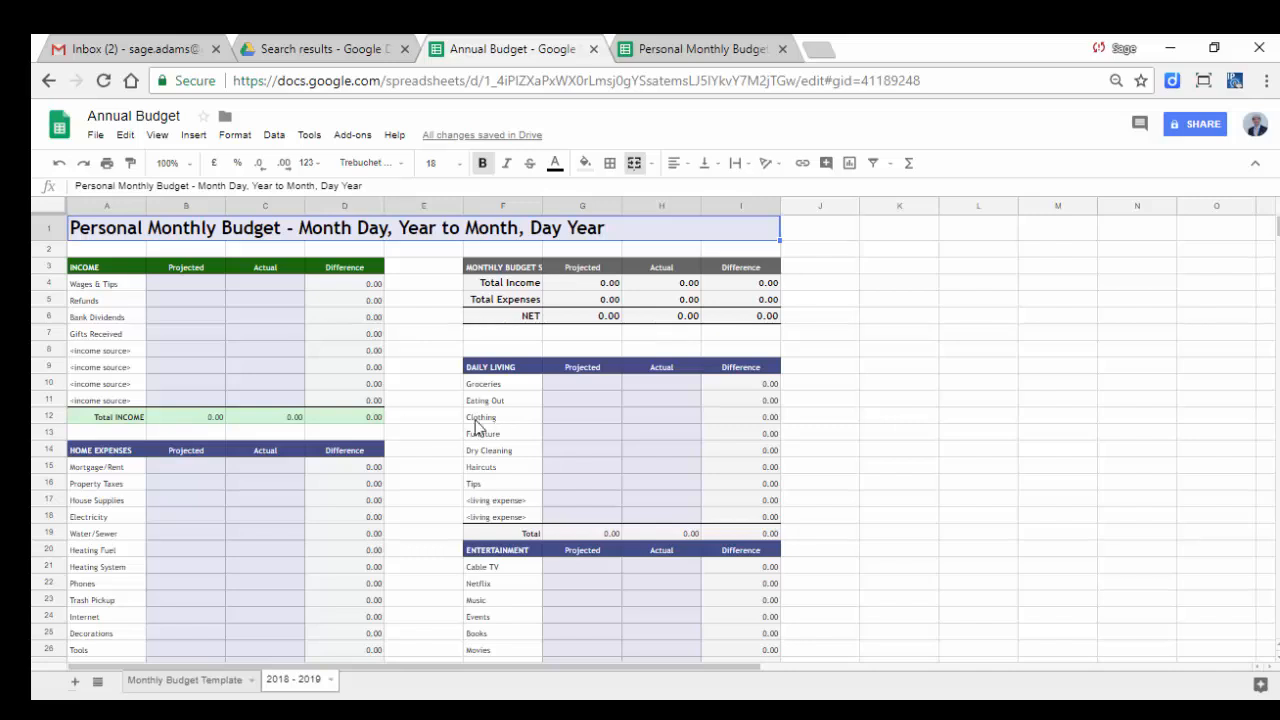
pyautogui.scroll(-3, 130, 350)
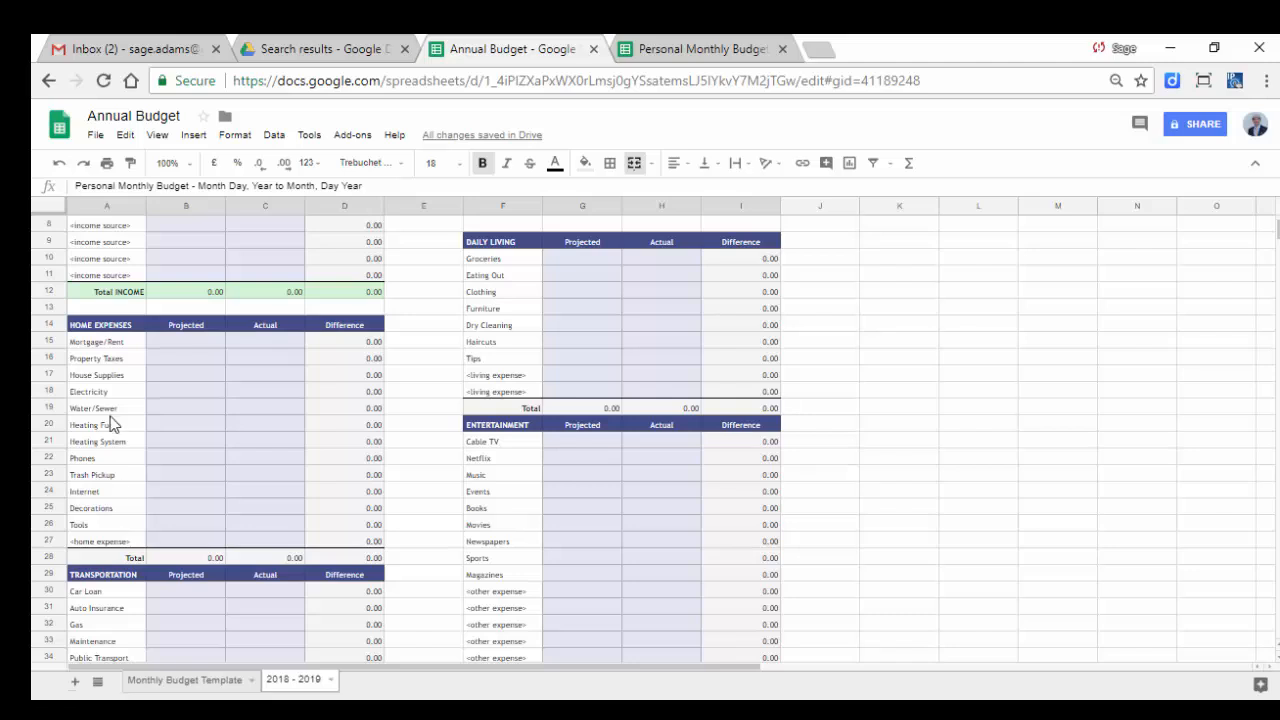
pyautogui.scroll(-5, 110, 424)
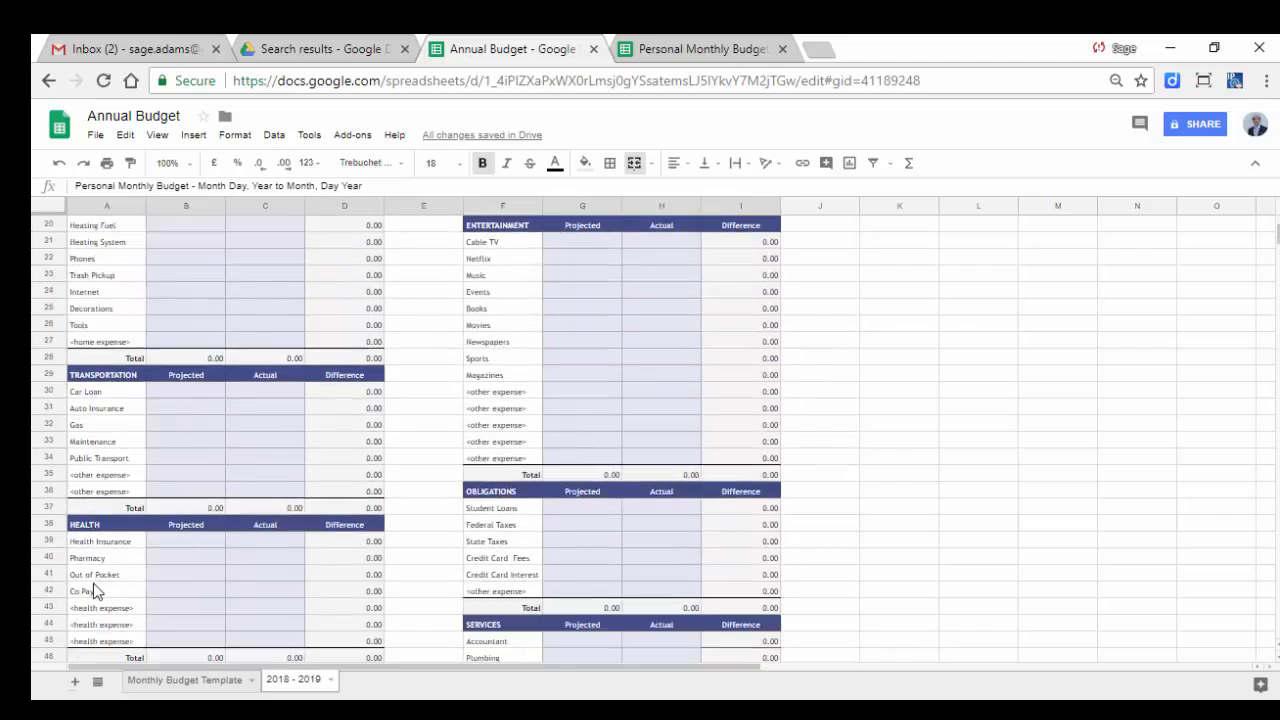
pyautogui.scroll(8, 309, 491)
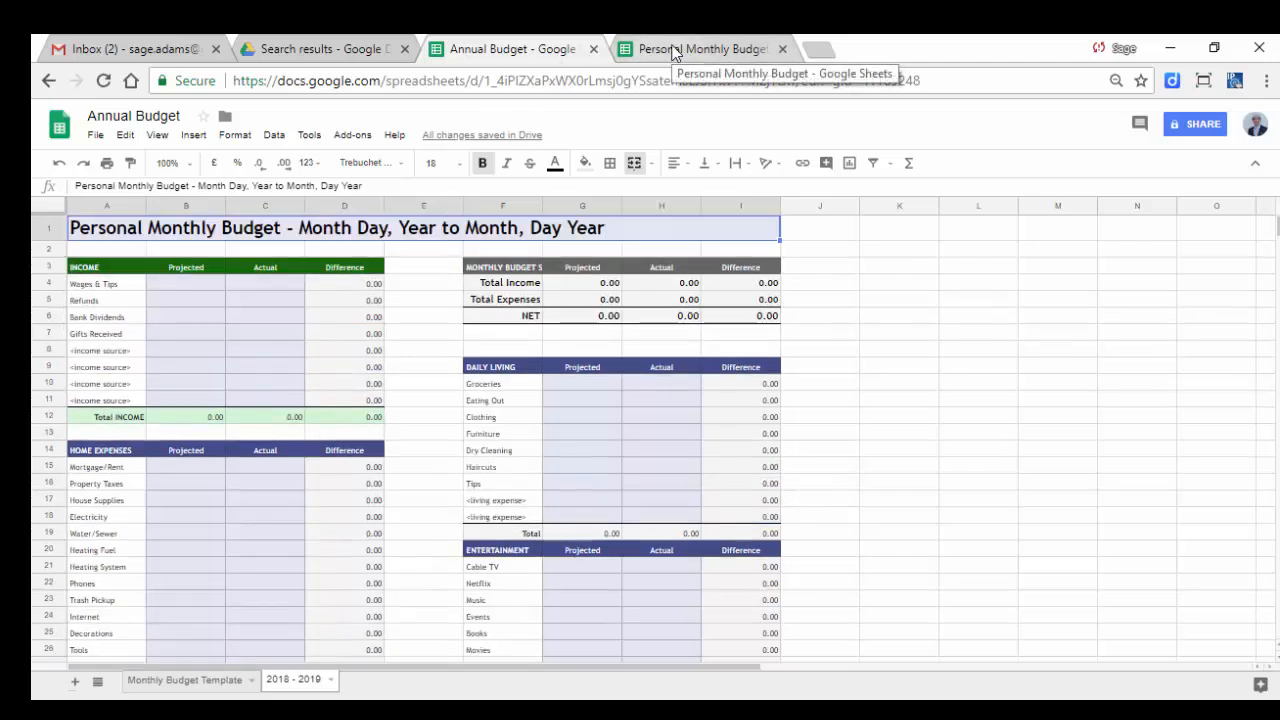
# Review the full expense category list on the Categories sheet of the Personal Monthly Budget spreadsheet.
pyautogui.click(672, 52)
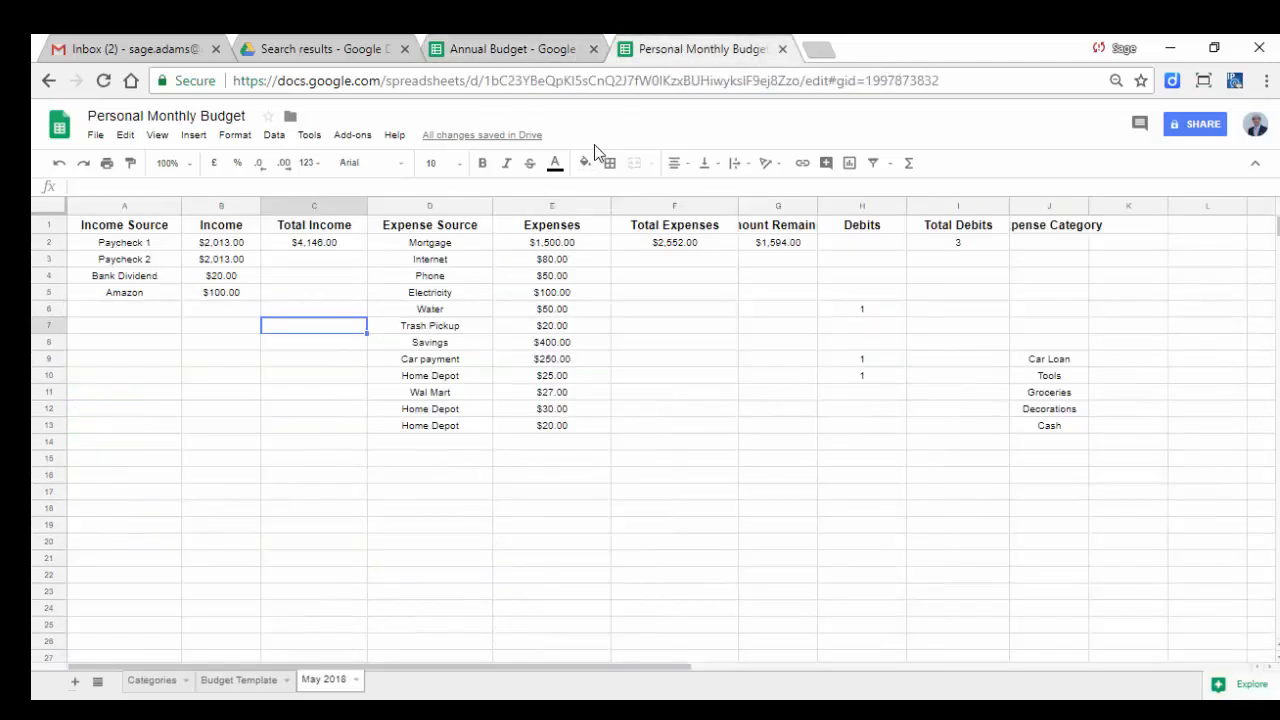
pyautogui.click(148, 680)
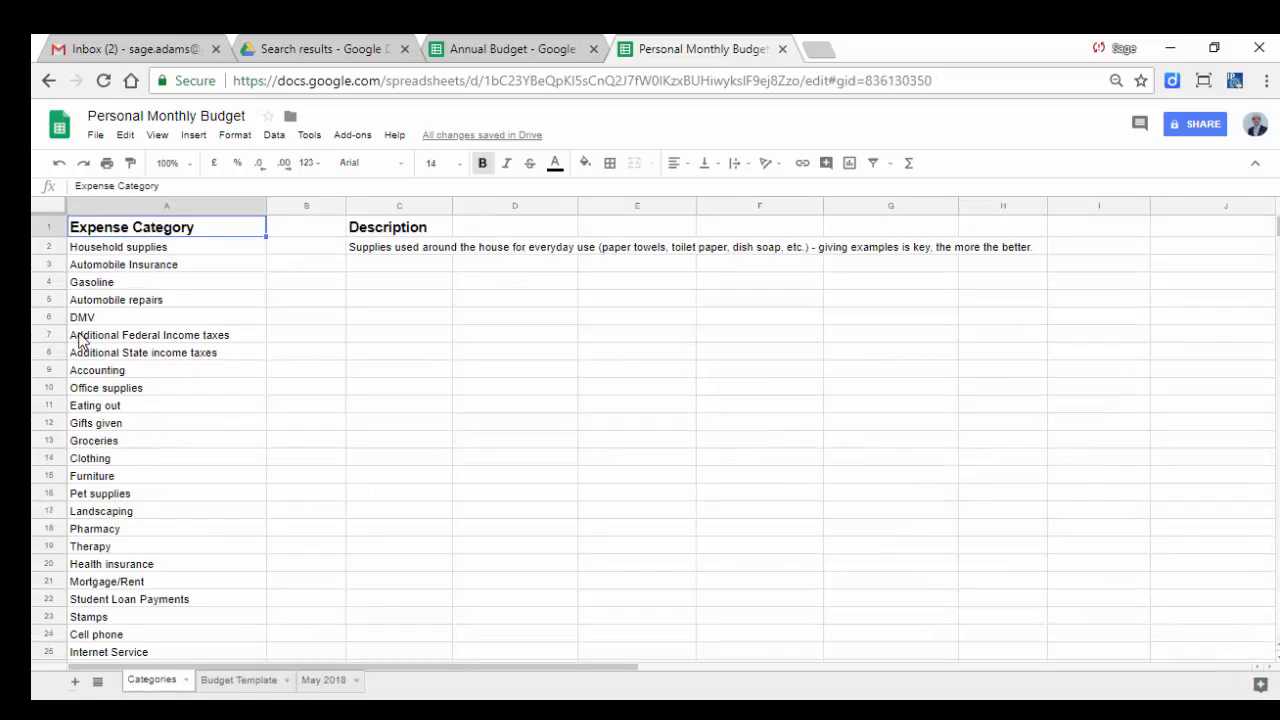
pyautogui.scroll(-4, 80, 340)
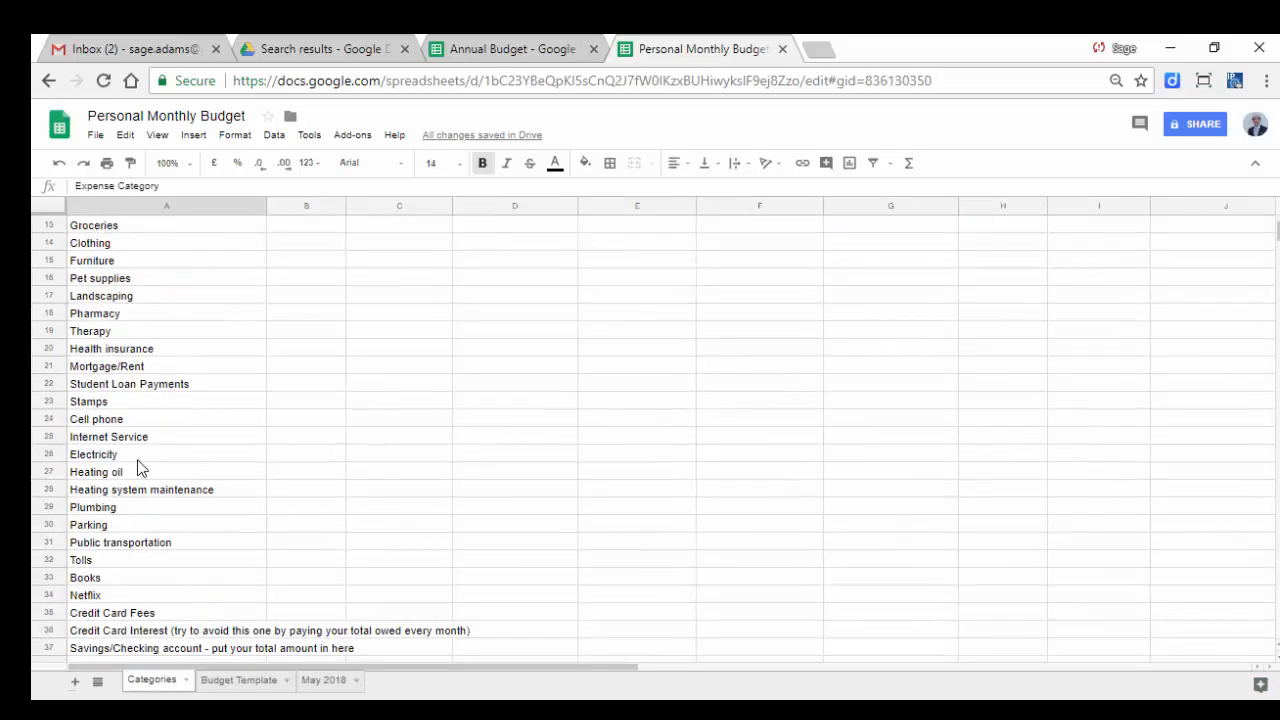
pyautogui.scroll(-2, 140, 465)
pyautogui.scroll(6, 138, 462)
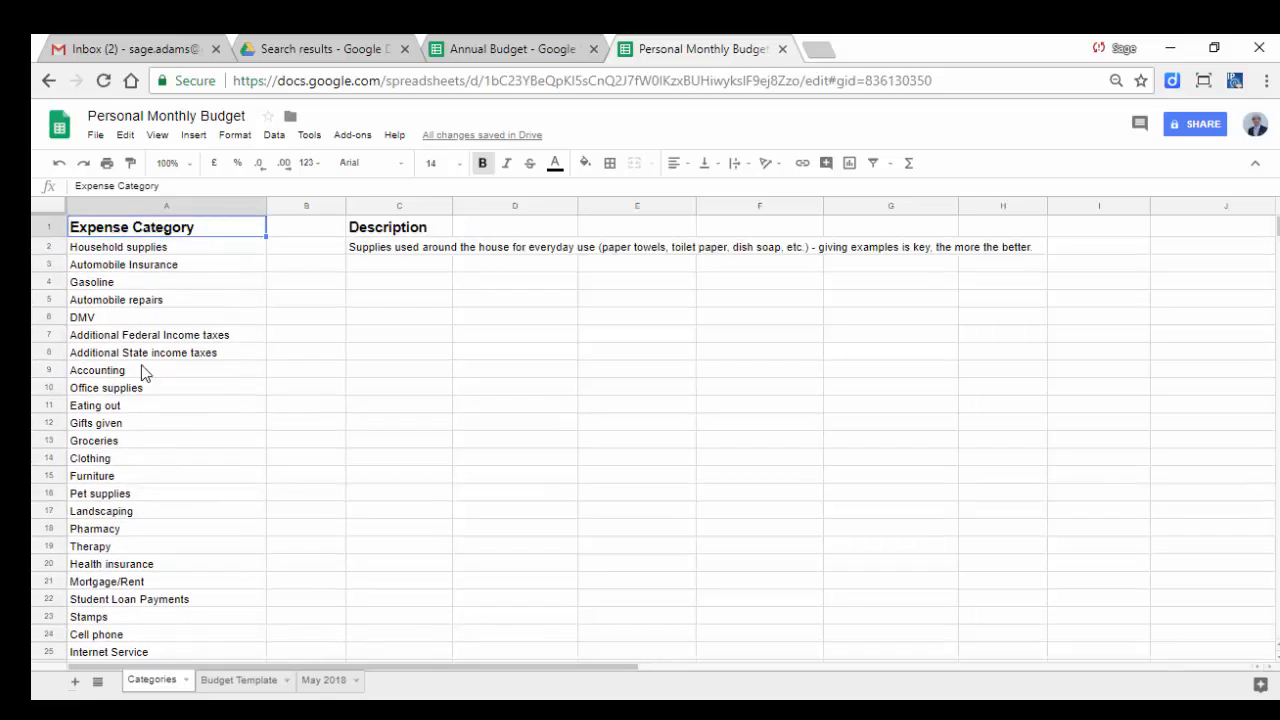
# In the Annual Budget spreadsheet's 2018 - 2019 sheet, enter projected income of 48000 for Wages & Tips and 500 for Bank Dividends.
pyautogui.click(511, 50)
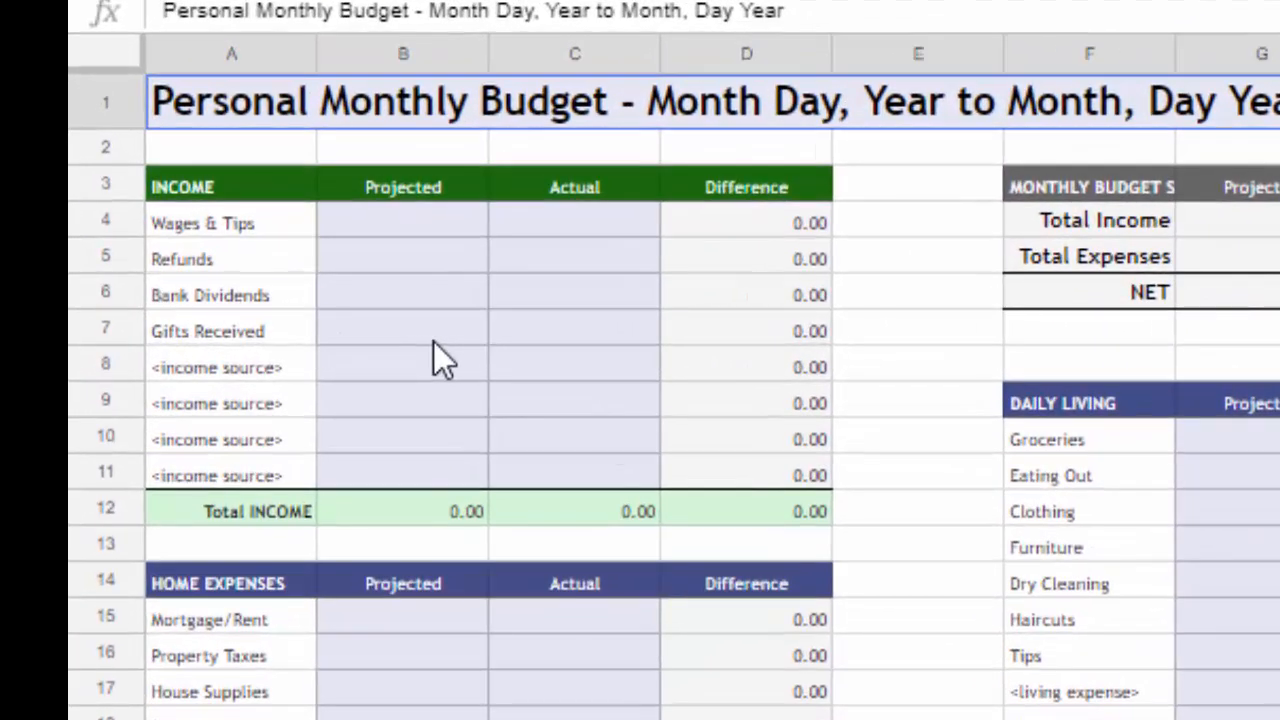
pyautogui.click(430, 237)
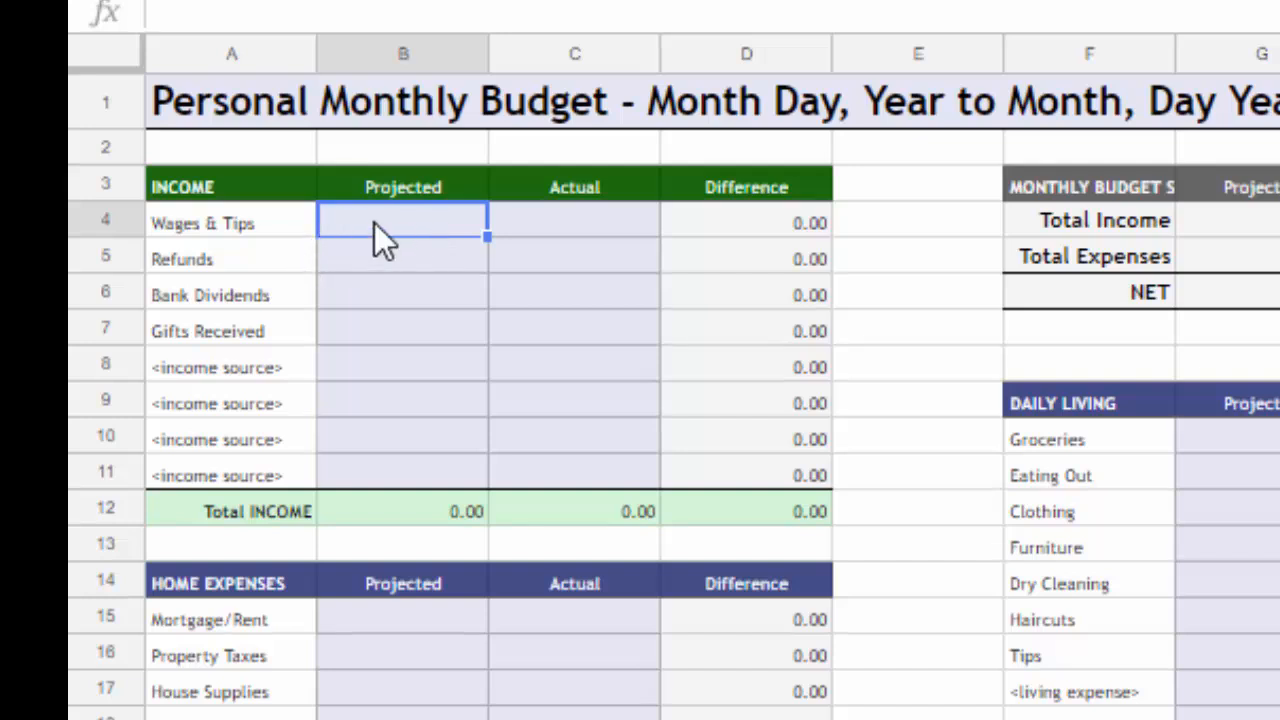
pyautogui.write('48000')
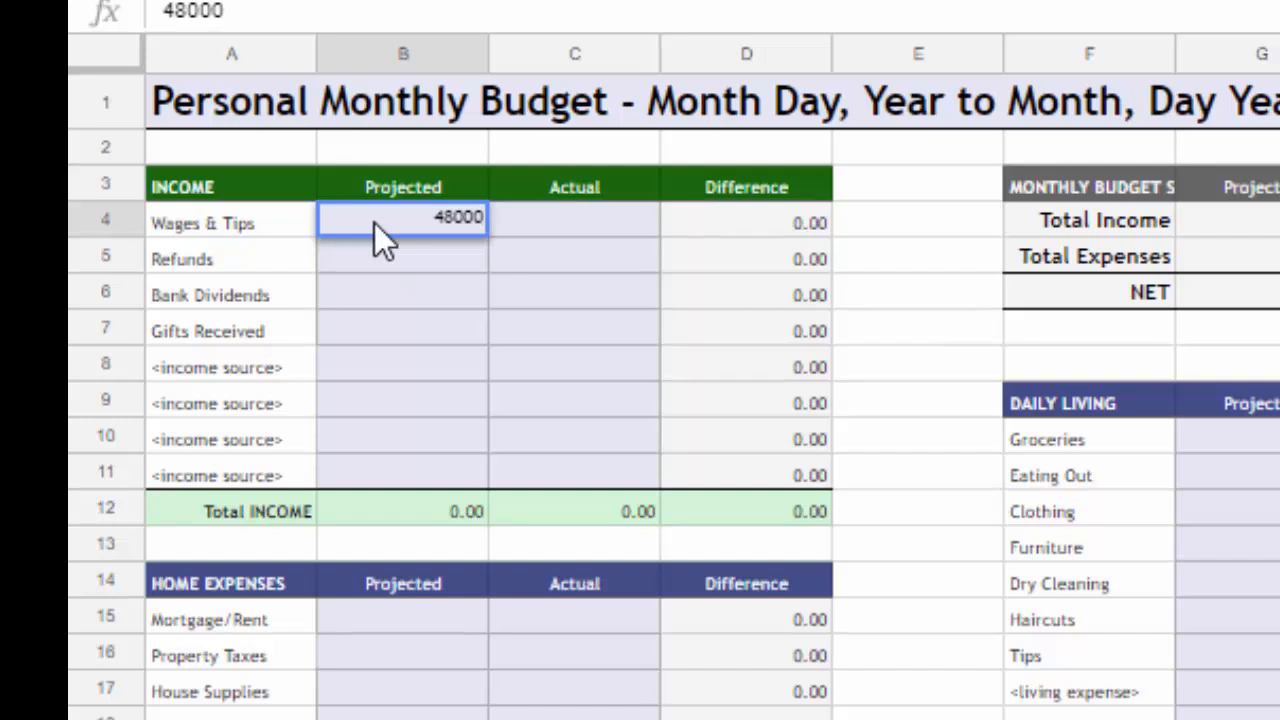
pyautogui.press('Return')
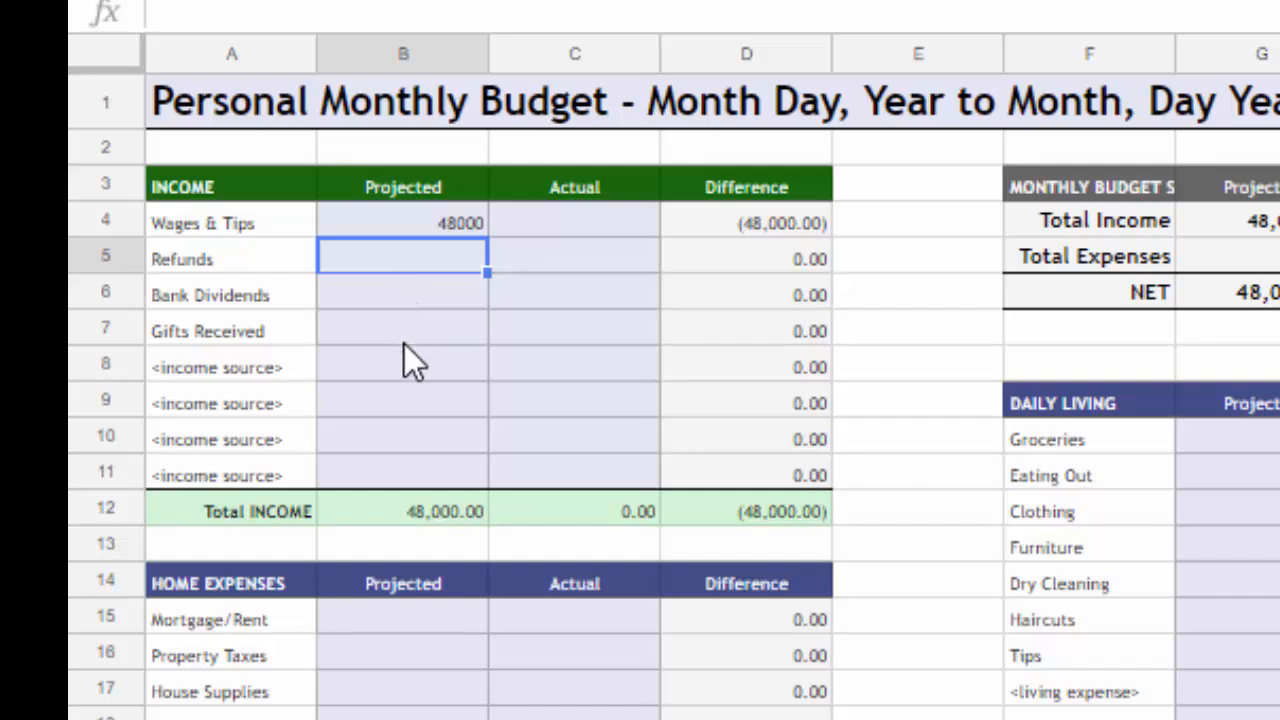
pyautogui.click(404, 297)
pyautogui.write('500')
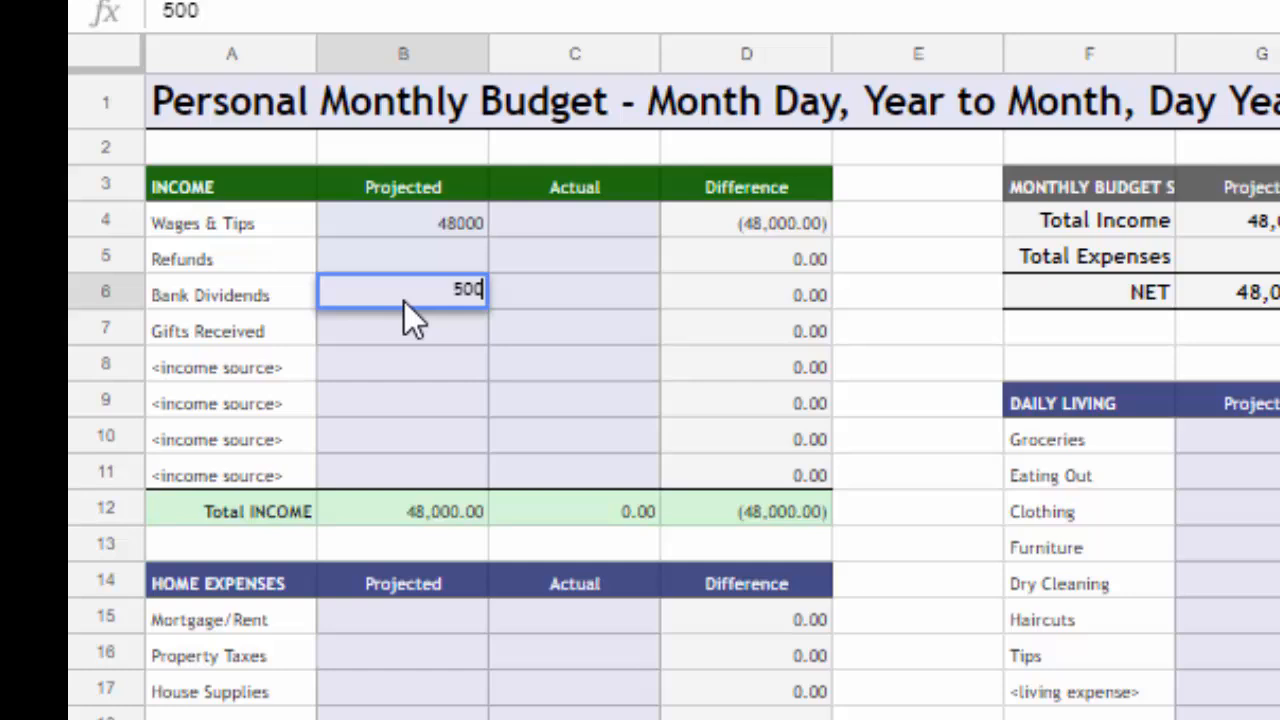
pyautogui.press('Return')
pyautogui.write('\\')
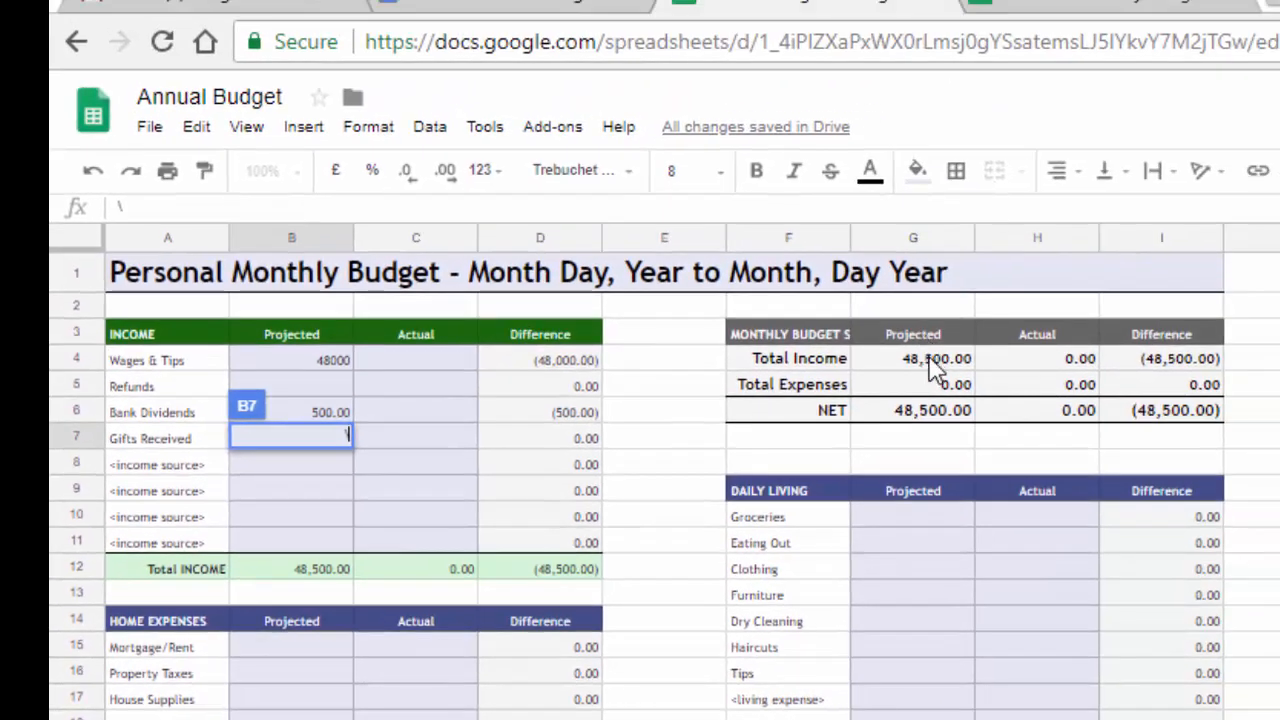
pyautogui.click(935, 367)
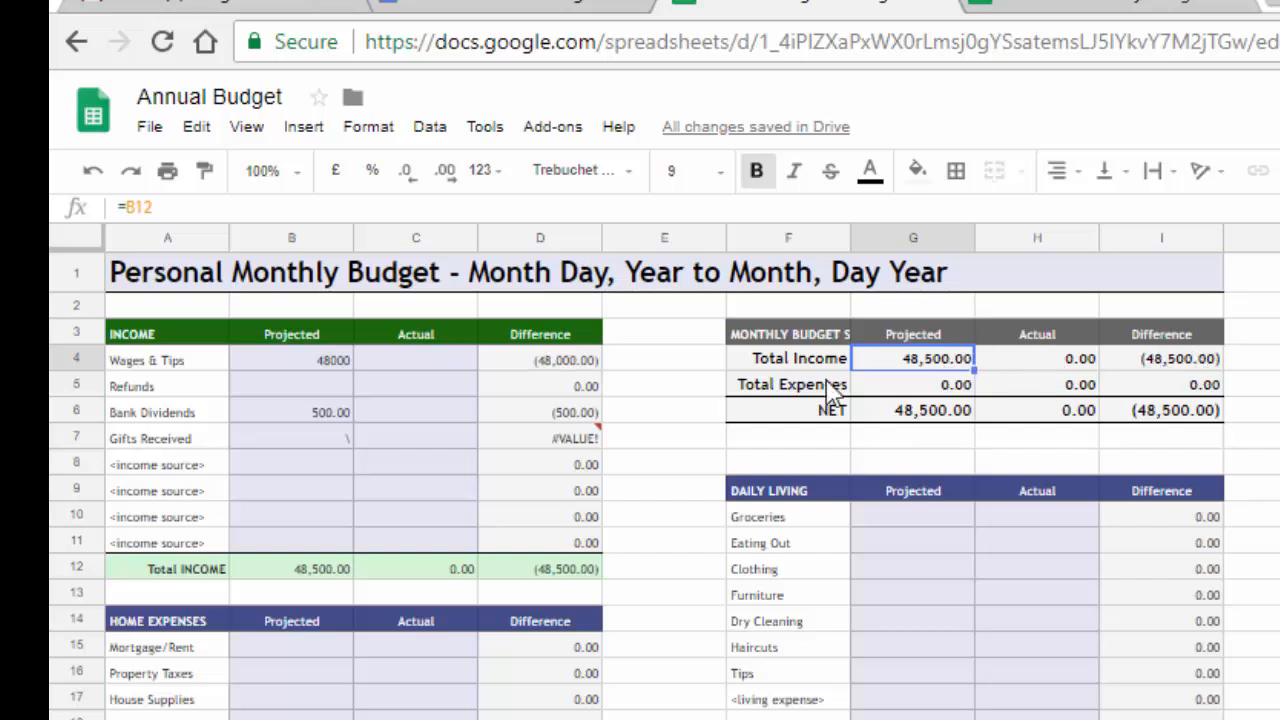
pyautogui.click(414, 370)
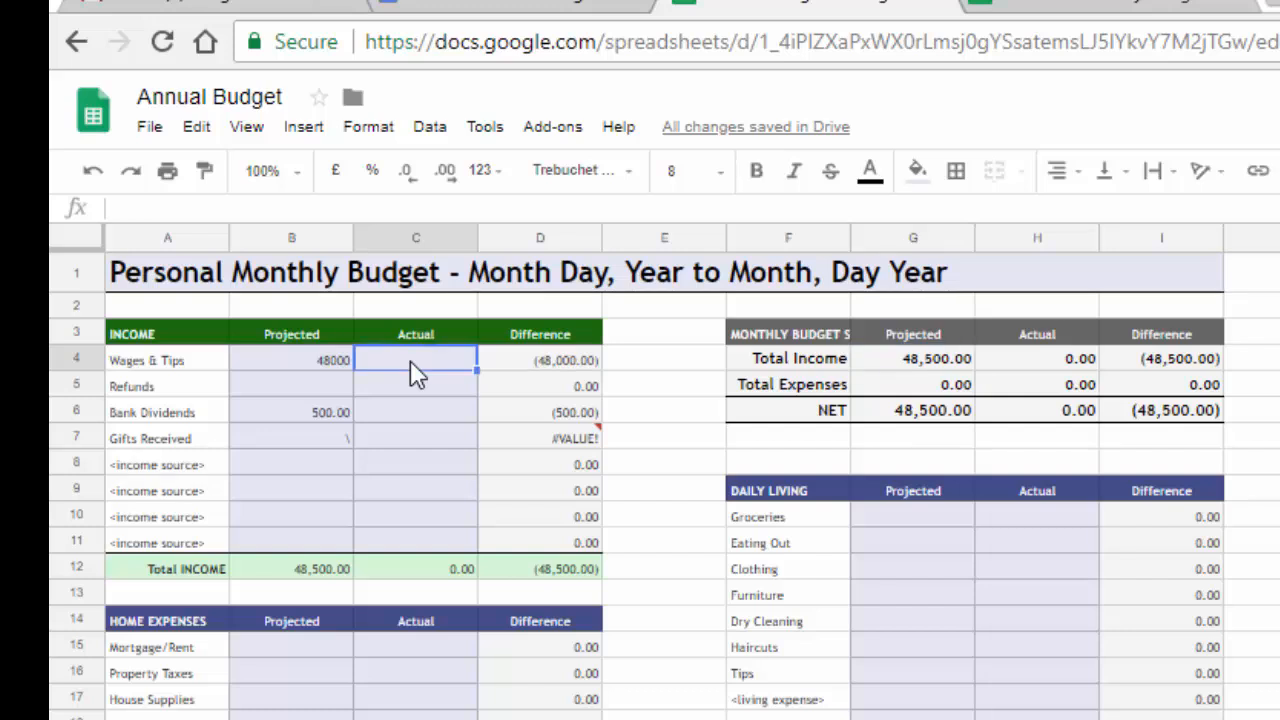
pyautogui.click(342, 437)
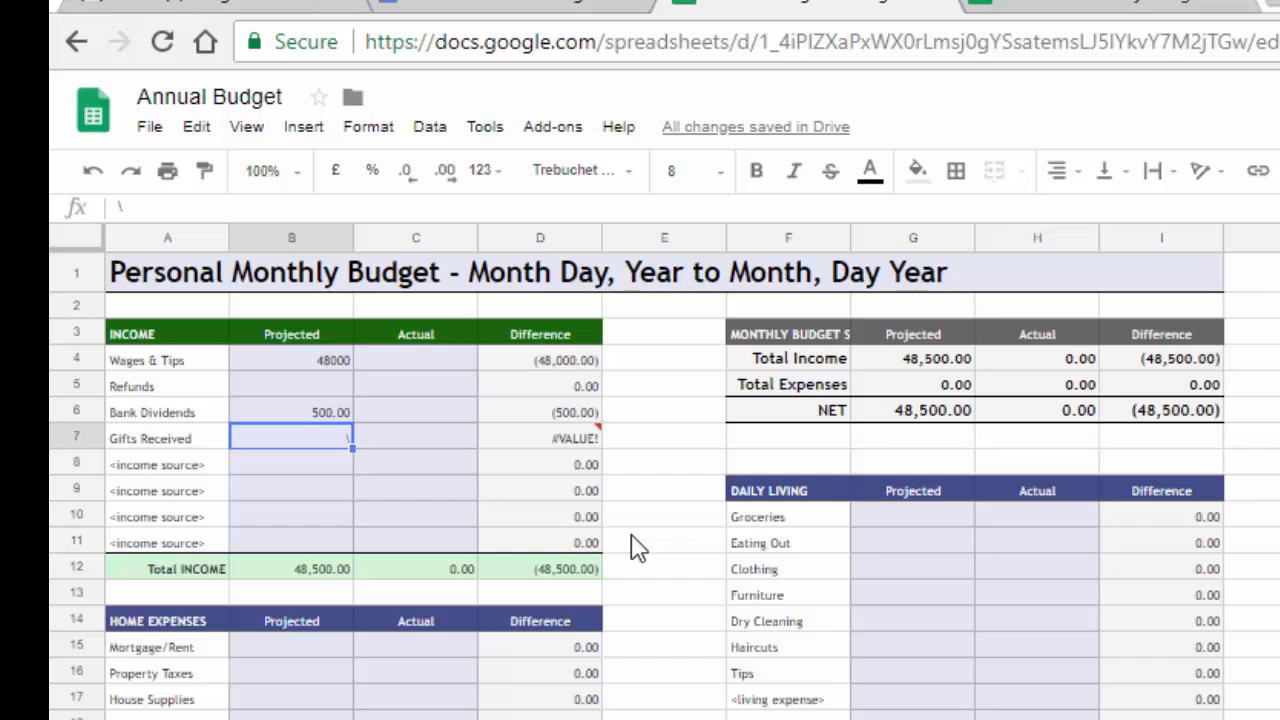
pyautogui.press('Delete')
pyautogui.click(455, 376)
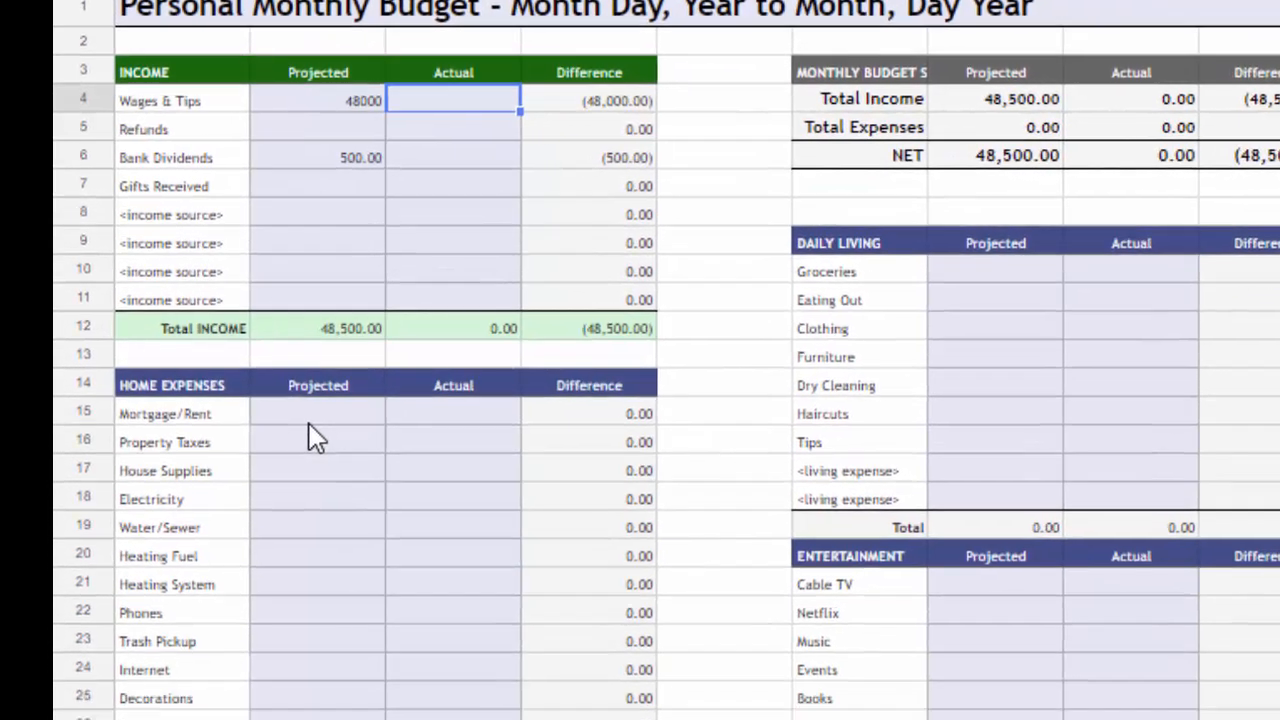
# Enter projected home expenses of 18000 for Mortgage/Rent and 1200 for Electricity.
pyautogui.click(309, 423)
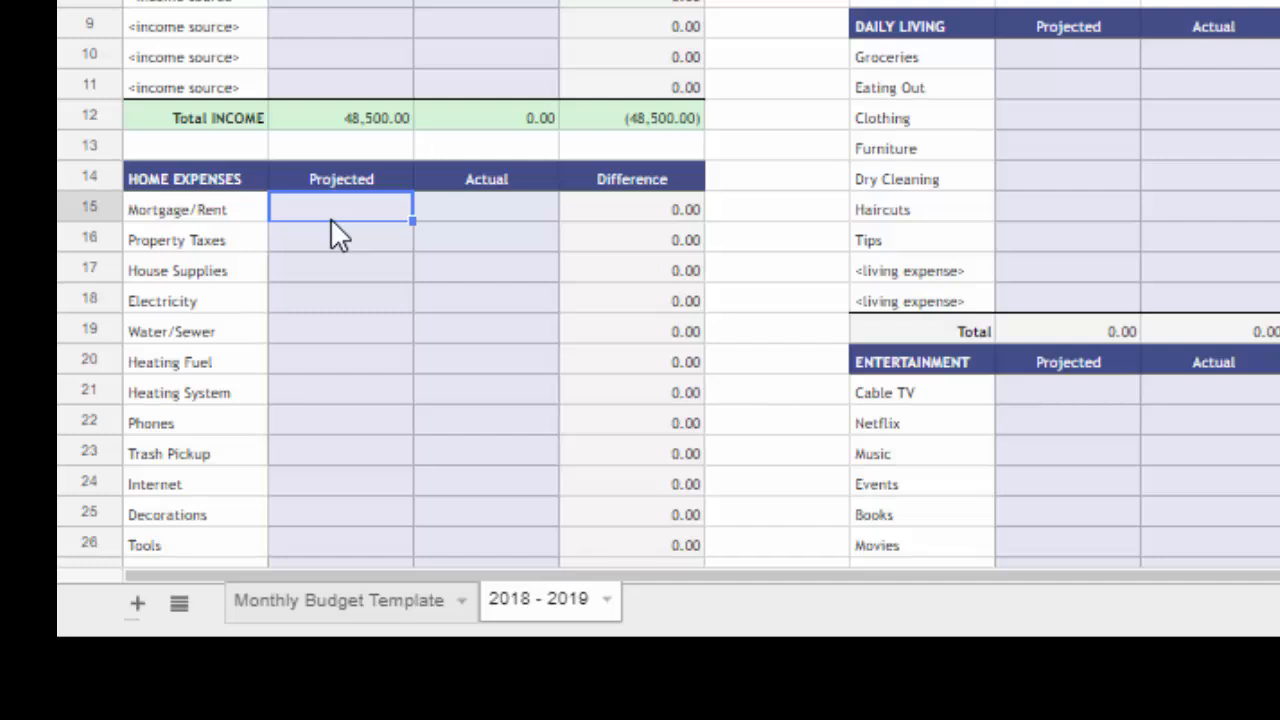
pyautogui.write('18000')
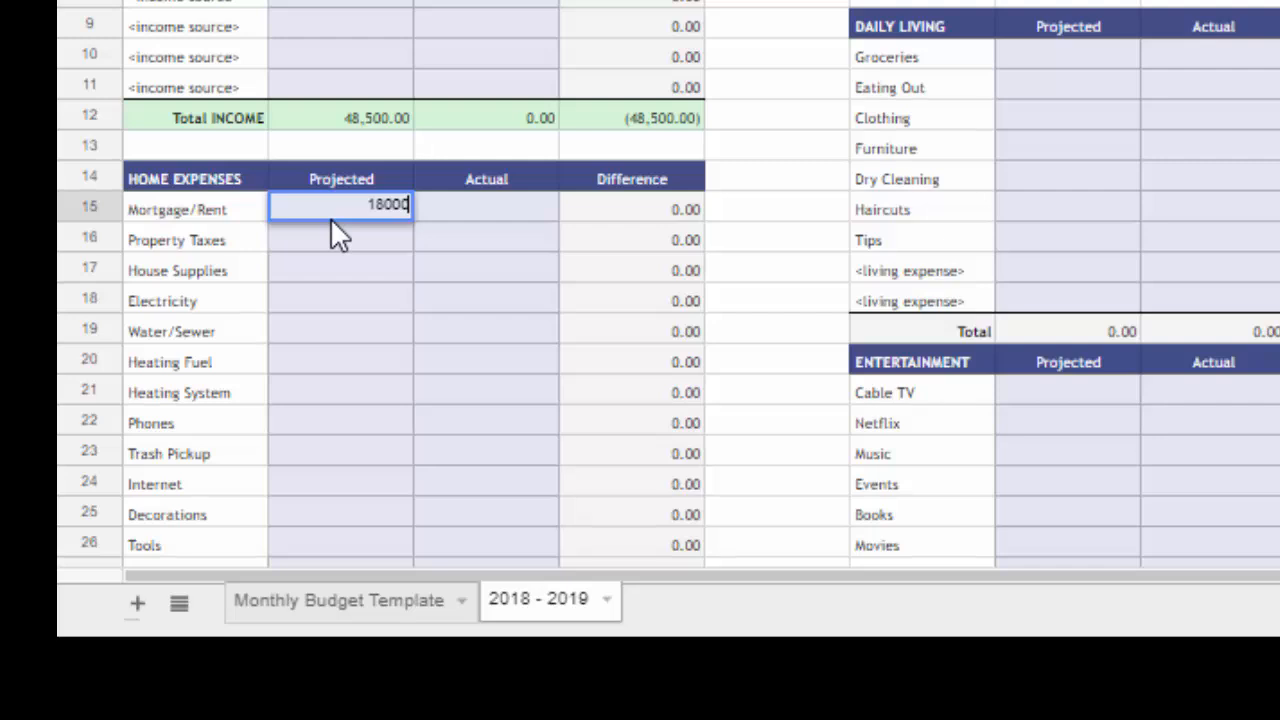
pyautogui.click(341, 241)
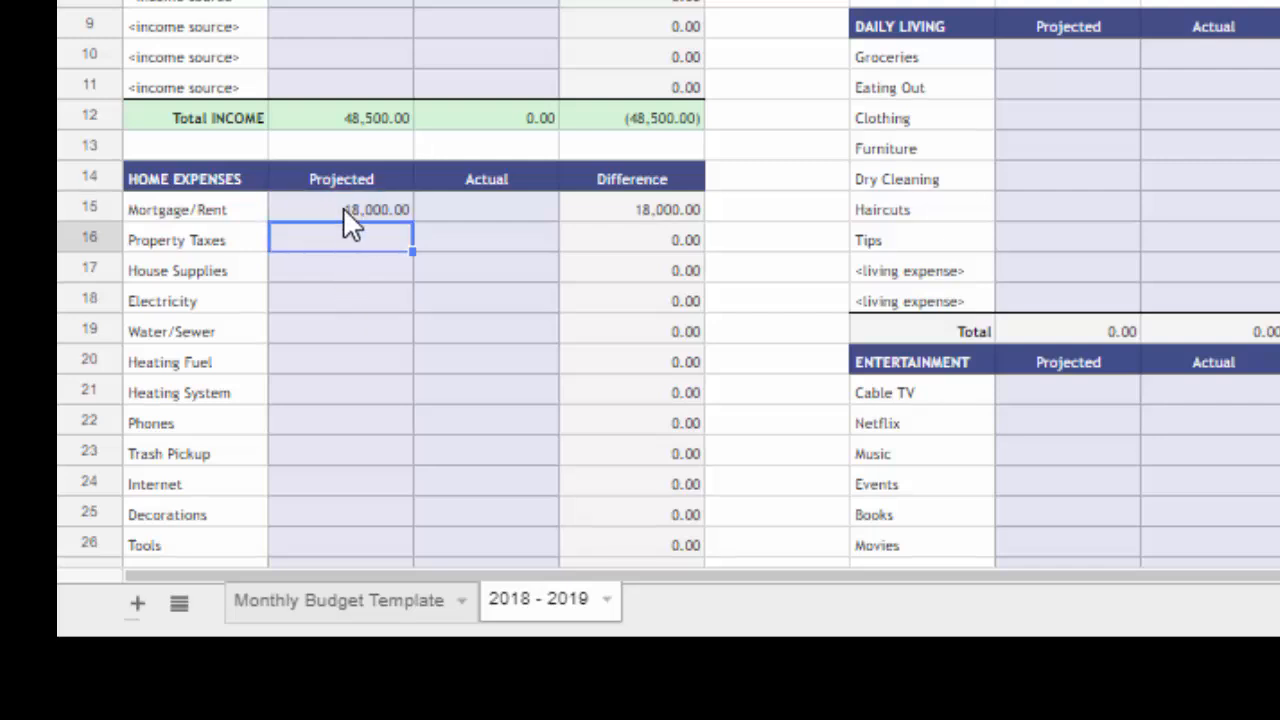
pyautogui.click(336, 294)
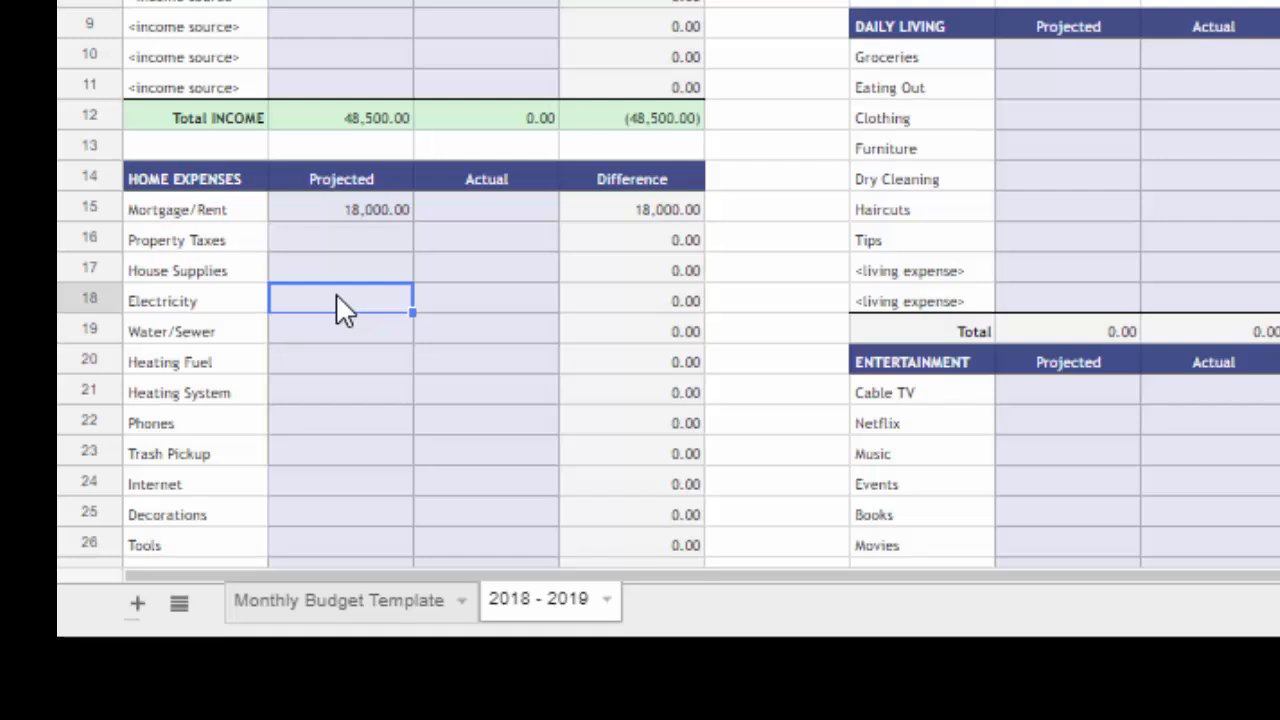
pyautogui.write('1200')
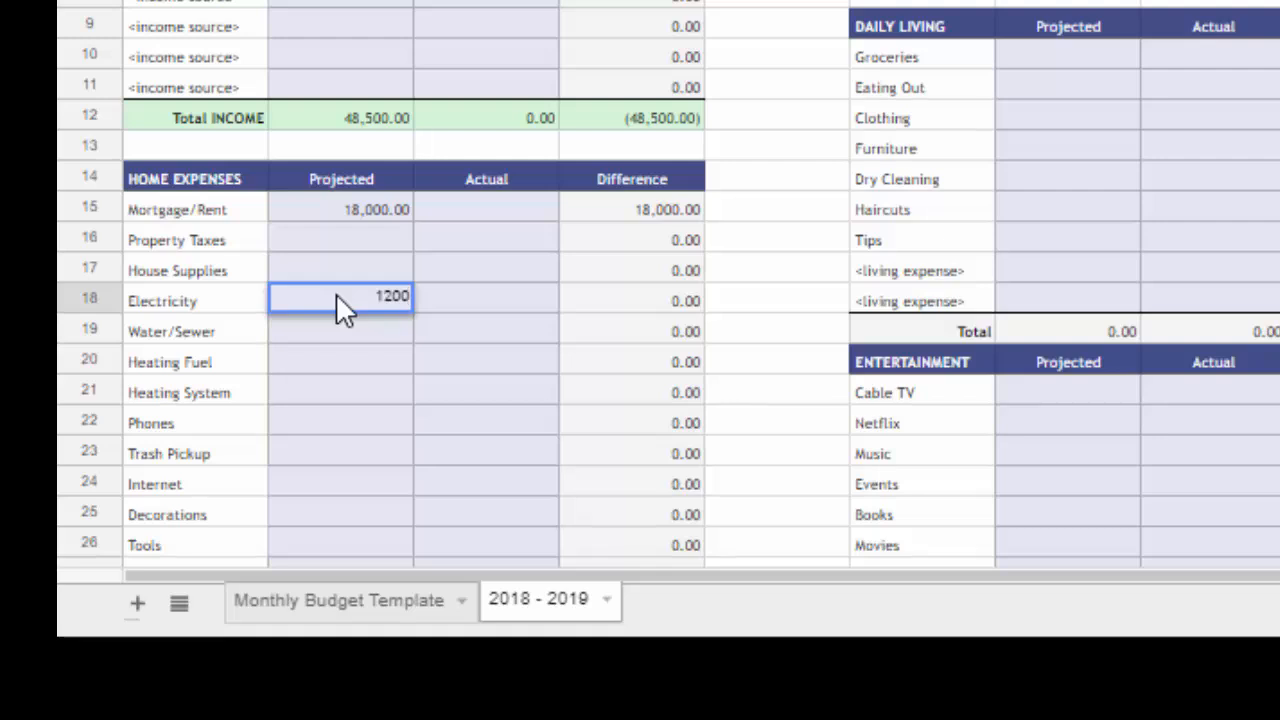
pyautogui.press('Return')
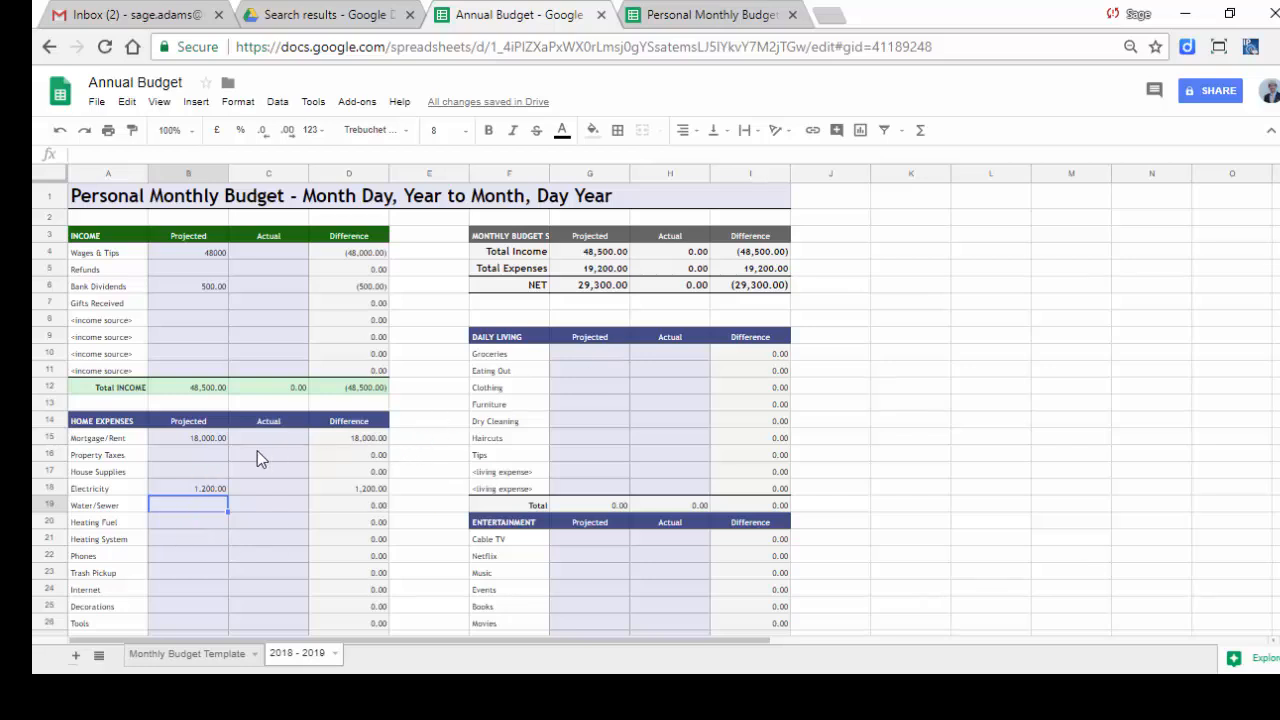
# Enter projected daily living expenses of 4000 for Groceries and 200 for Dry Cleaning.
pyautogui.scroll(-3, 191, 491)
pyautogui.scroll(-5, 192, 491)
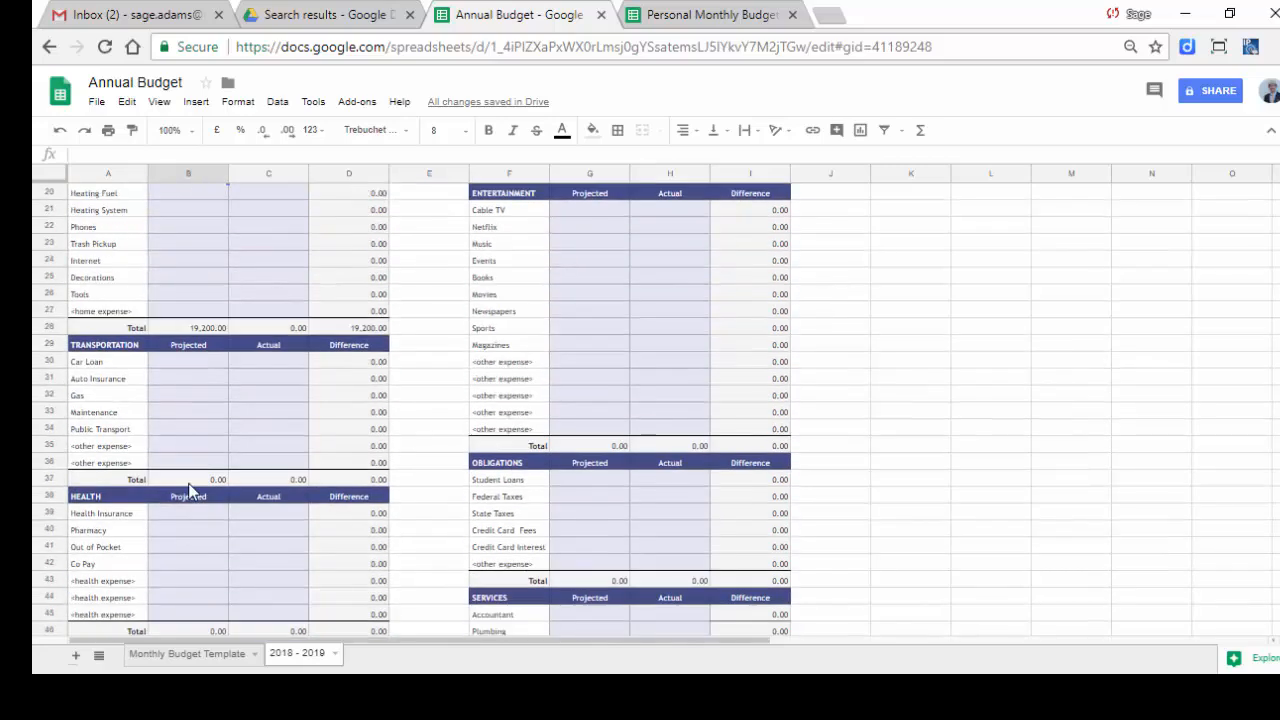
pyautogui.scroll(7, 190, 485)
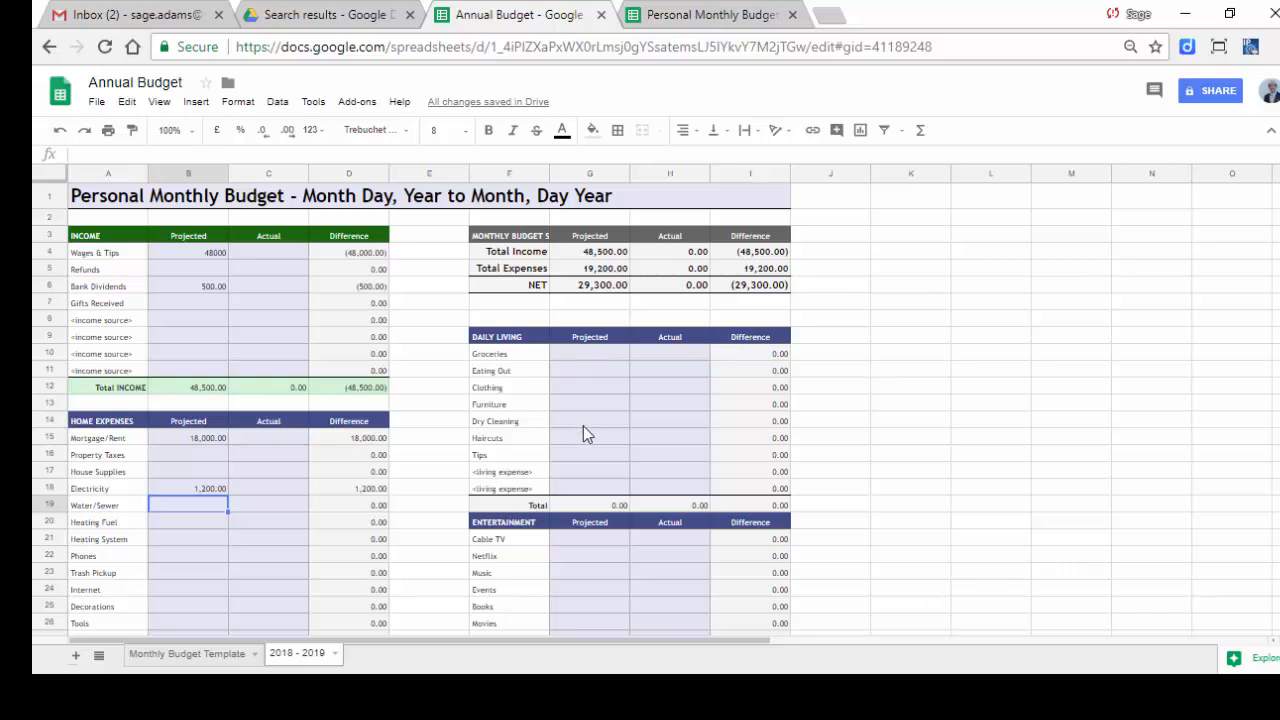
pyautogui.click(575, 357)
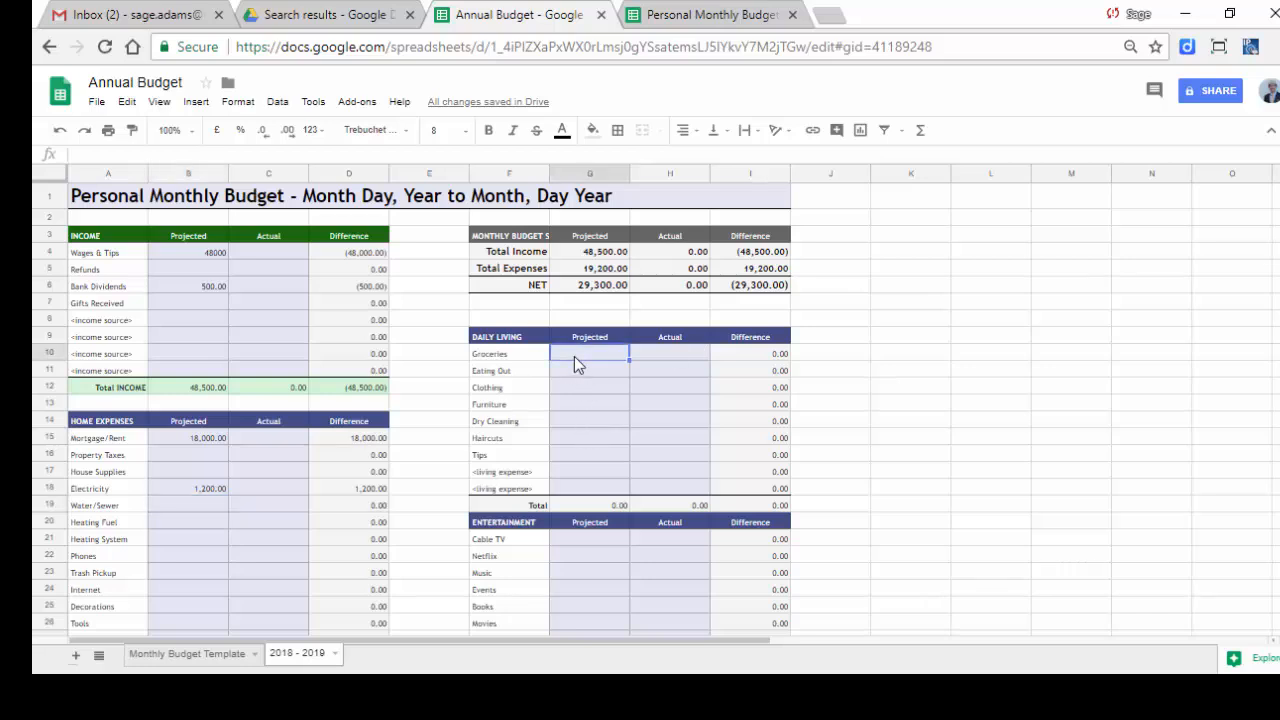
pyautogui.write('4000')
pyautogui.press('Return')
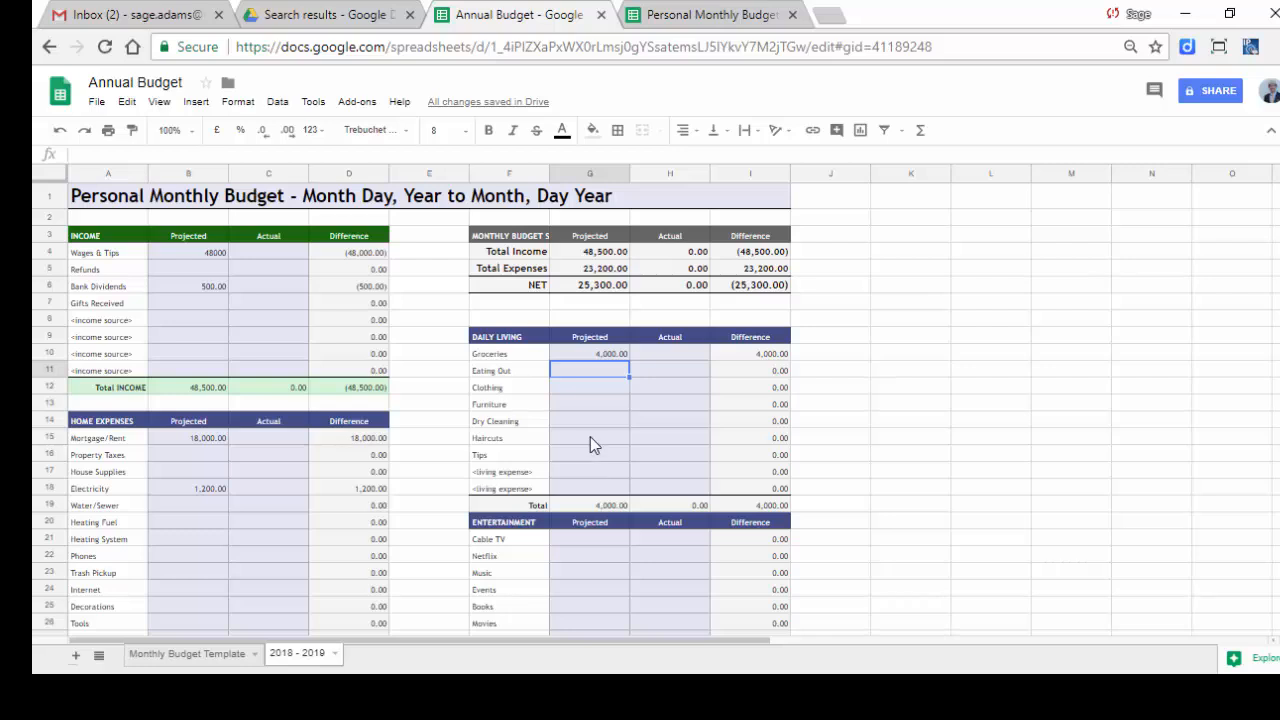
pyautogui.click(591, 421)
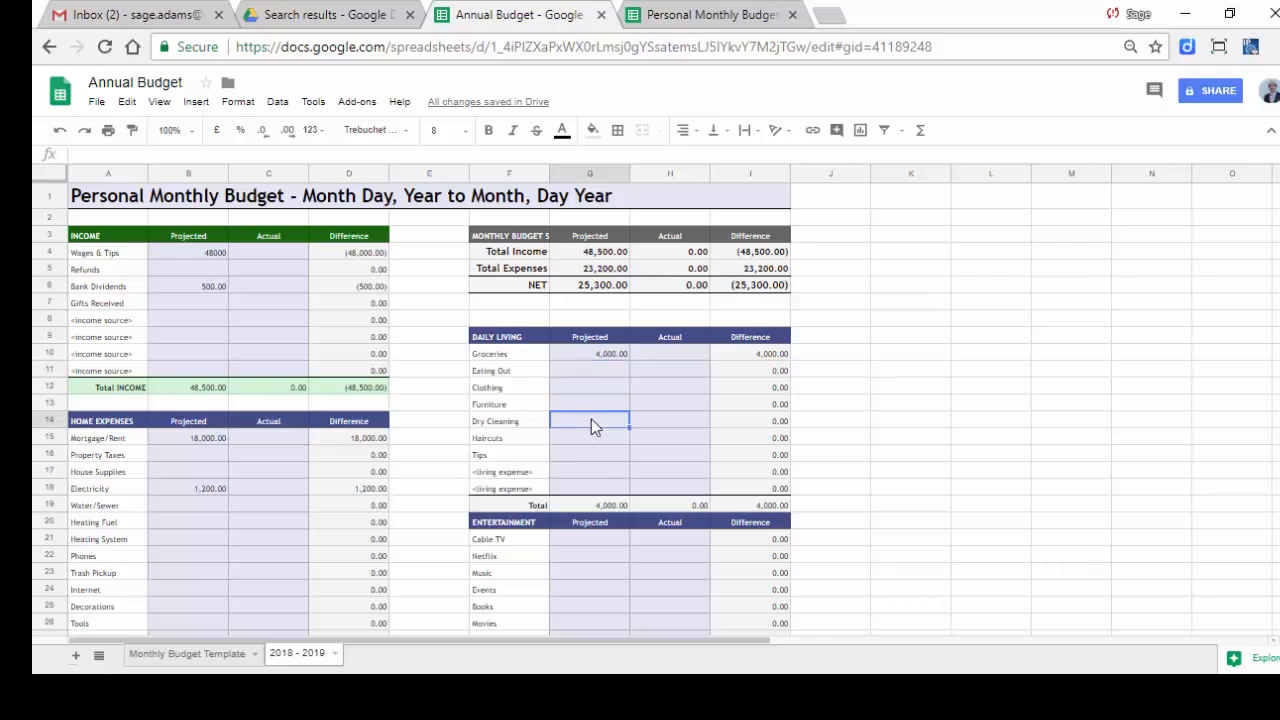
pyautogui.write('200')
pyautogui.press('Return')
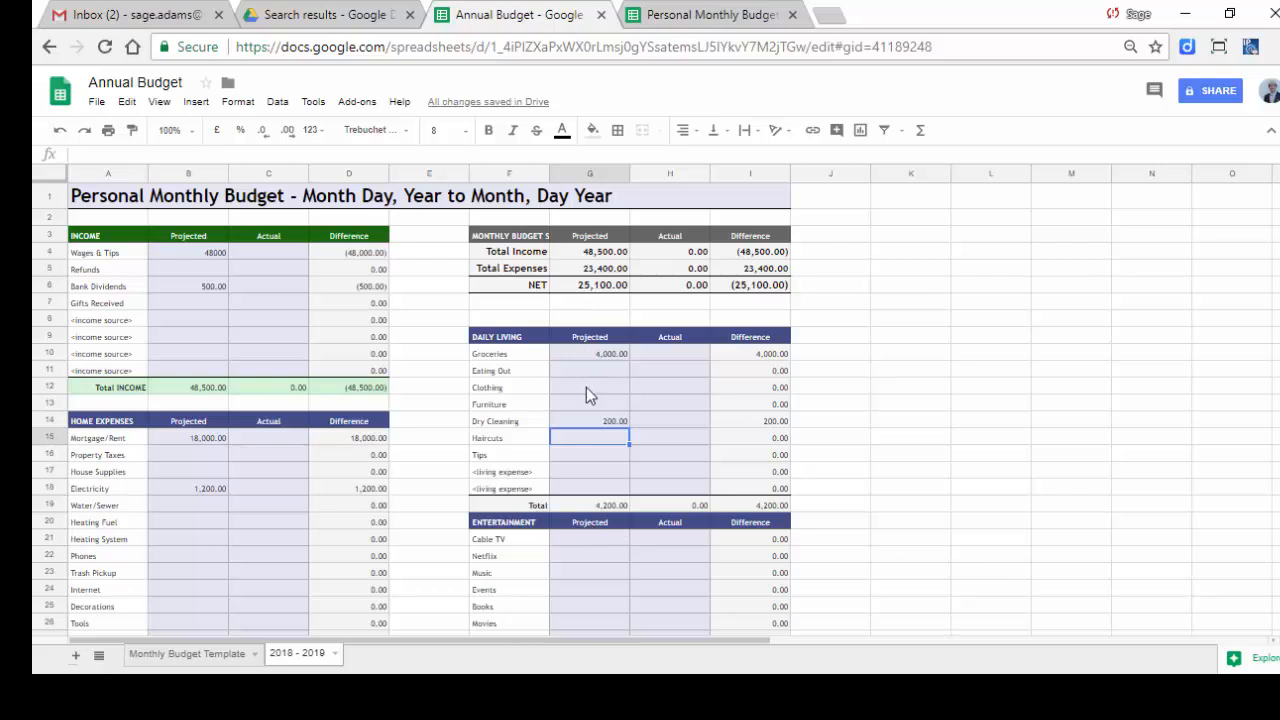
# Inspect the projected and actual NET cells in the monthly budget summary.
pyautogui.click(608, 287)
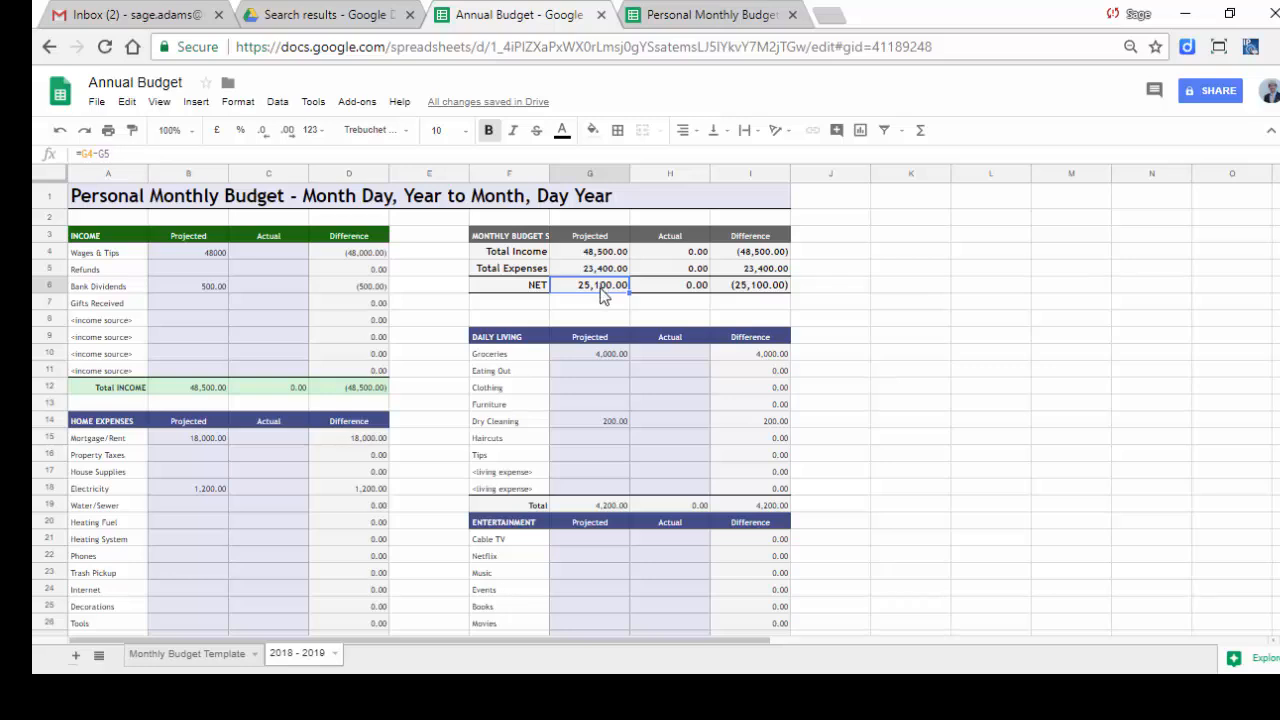
pyautogui.click(655, 288)
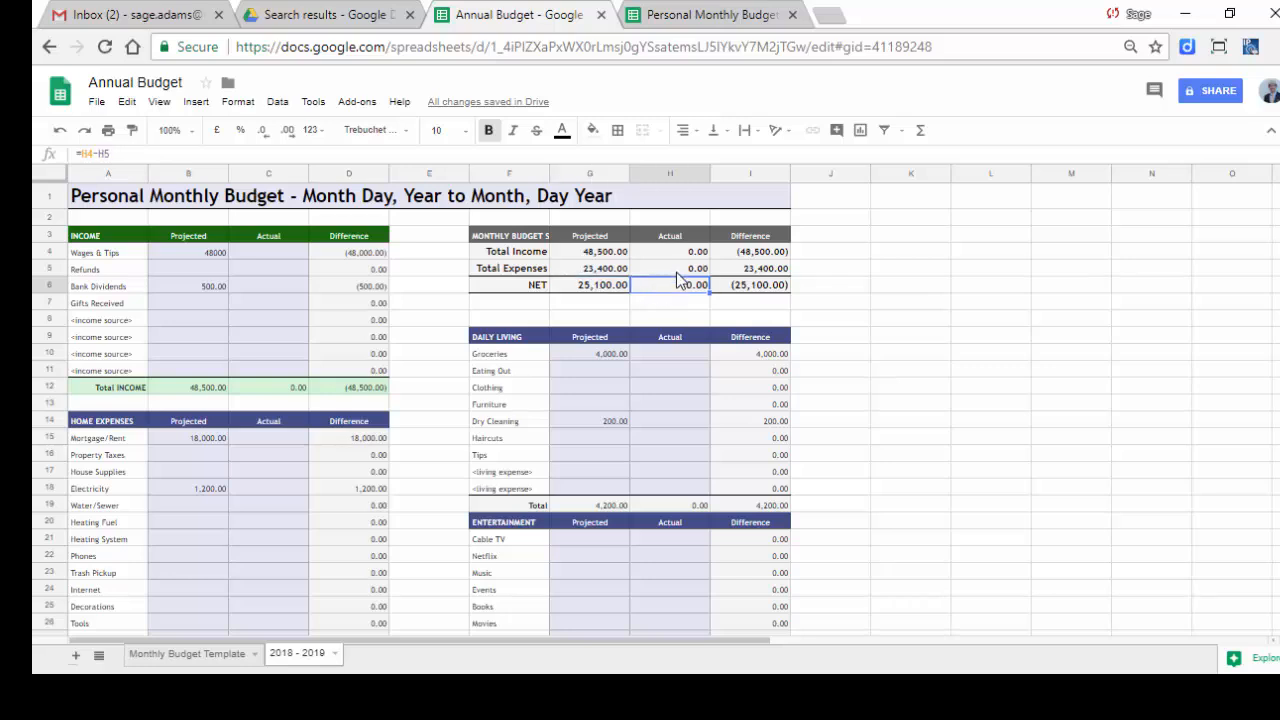
pyautogui.click(608, 290)
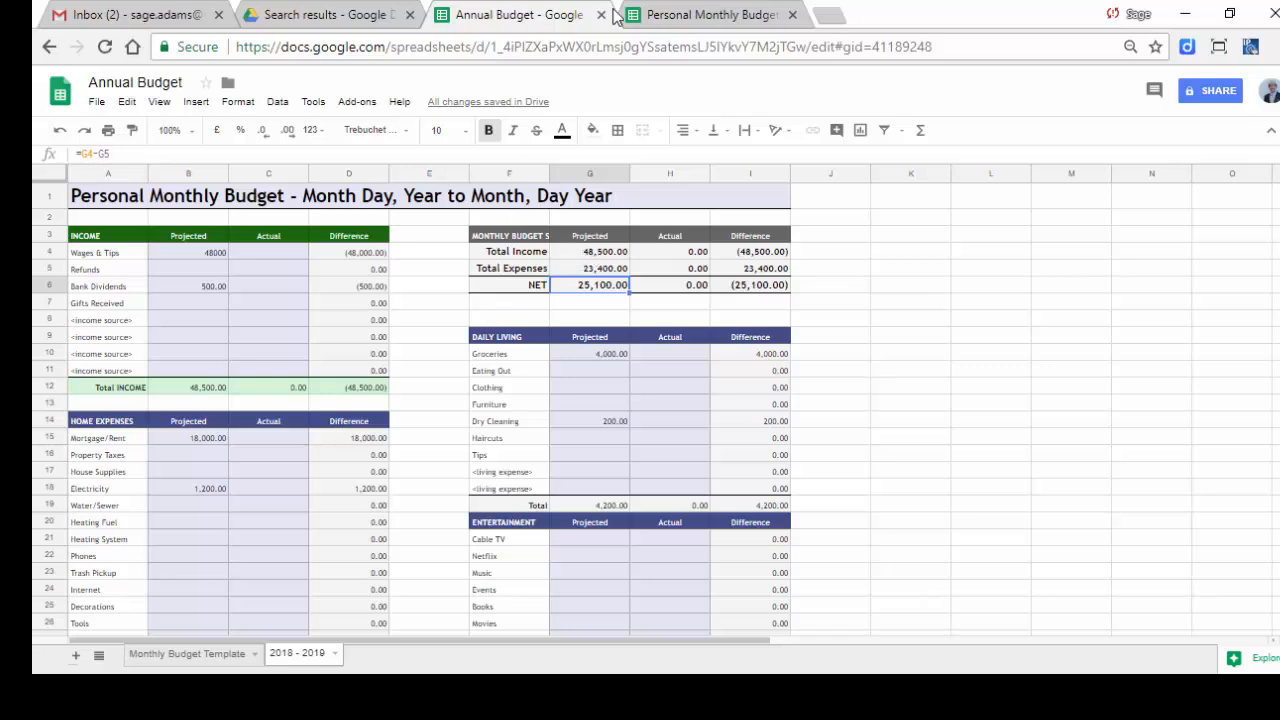
# Review the income figures on the Personal Monthly Budget spreadsheet's May 2018 sheet and return to the Annual Budget spreadsheet.
pyautogui.click(706, 18)
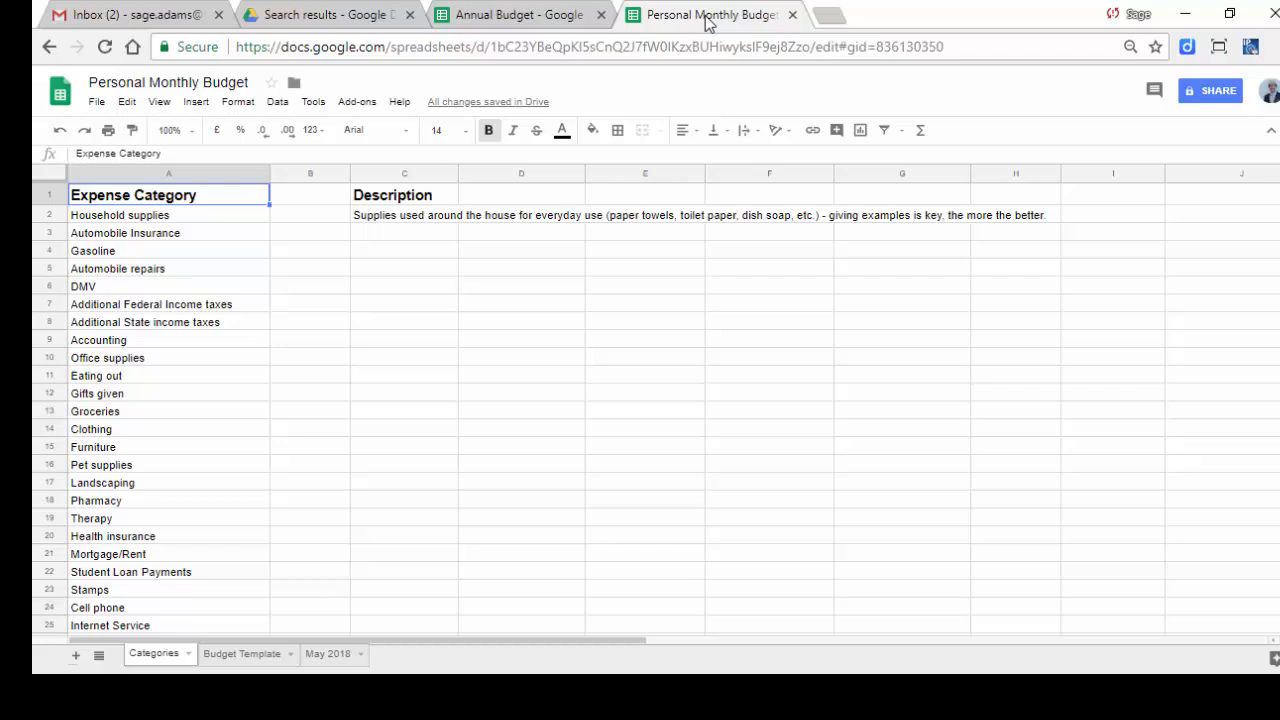
pyautogui.click(328, 653)
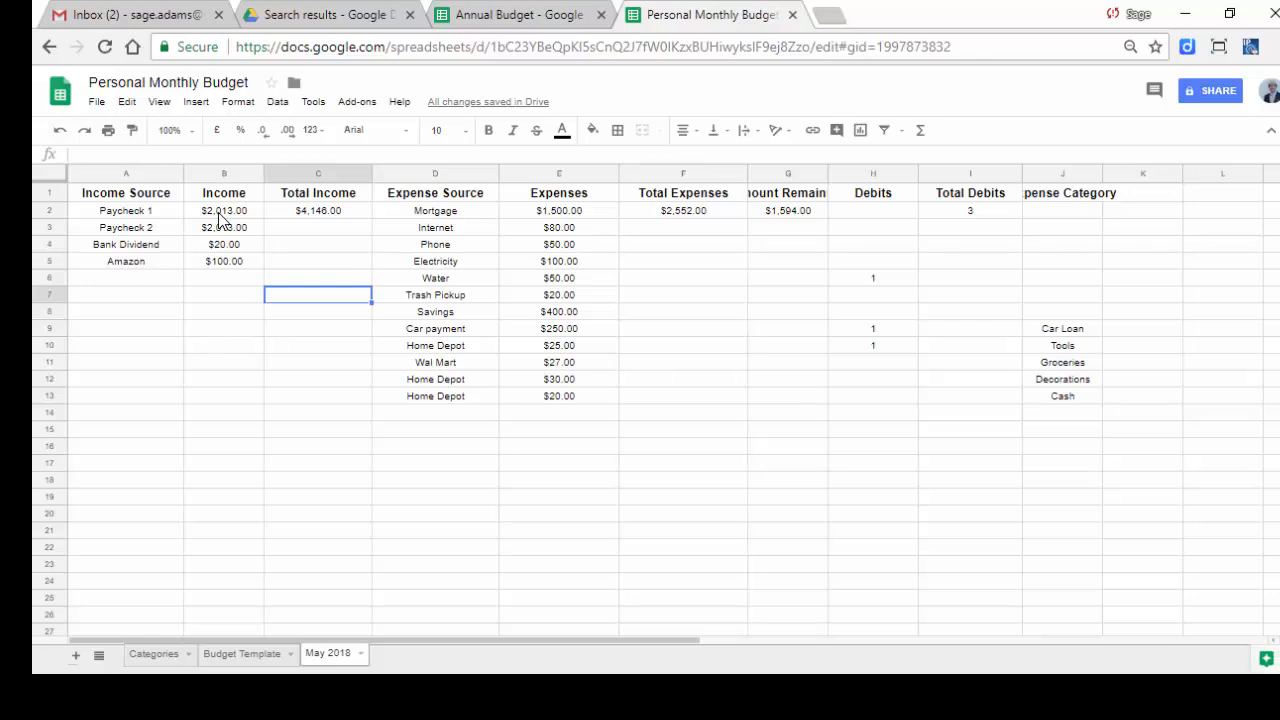
pyautogui.click(524, 18)
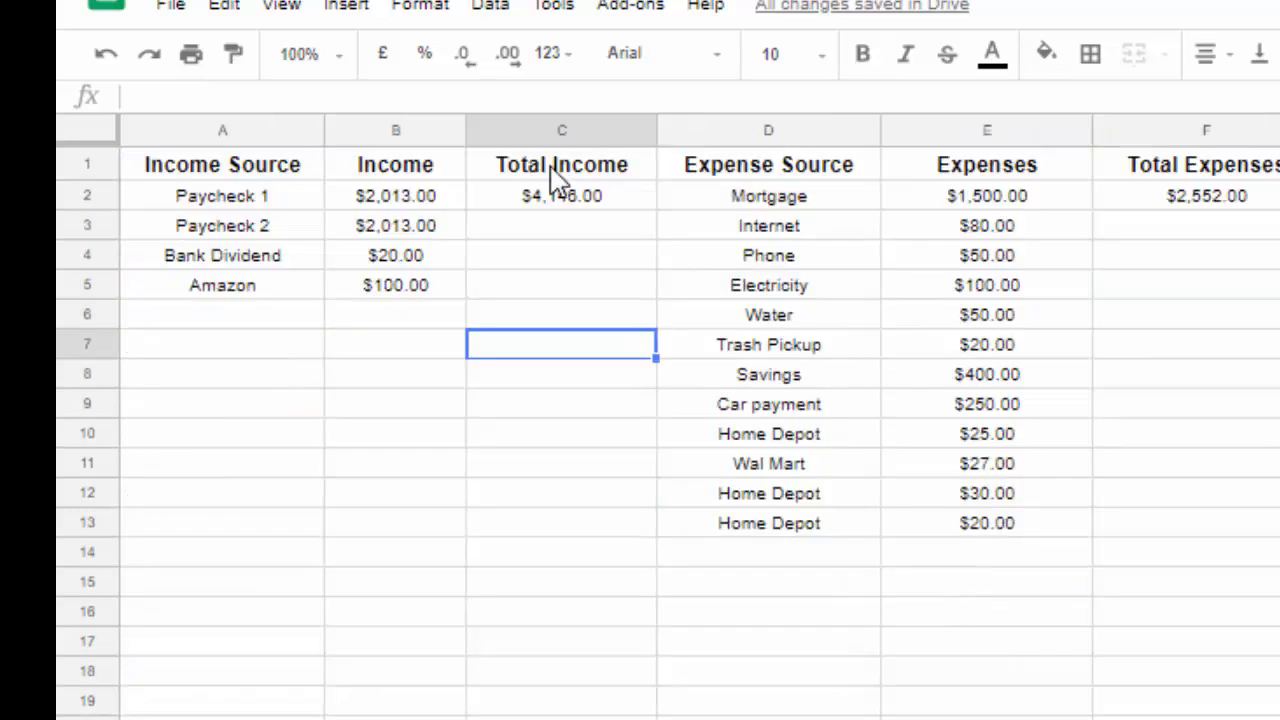
pyautogui.click(587, 210)
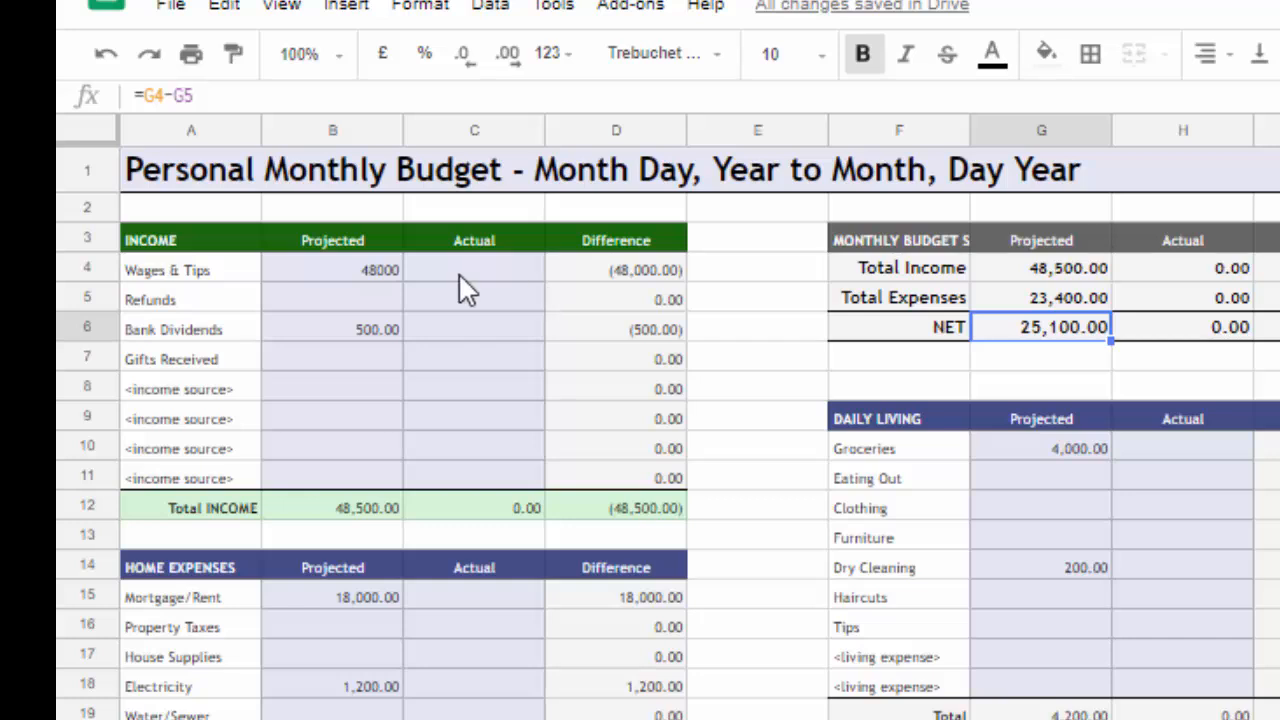
# Enter 4026 as the actual income for Wages & Tips.
pyautogui.click(466, 287)
pyautogui.write('4')
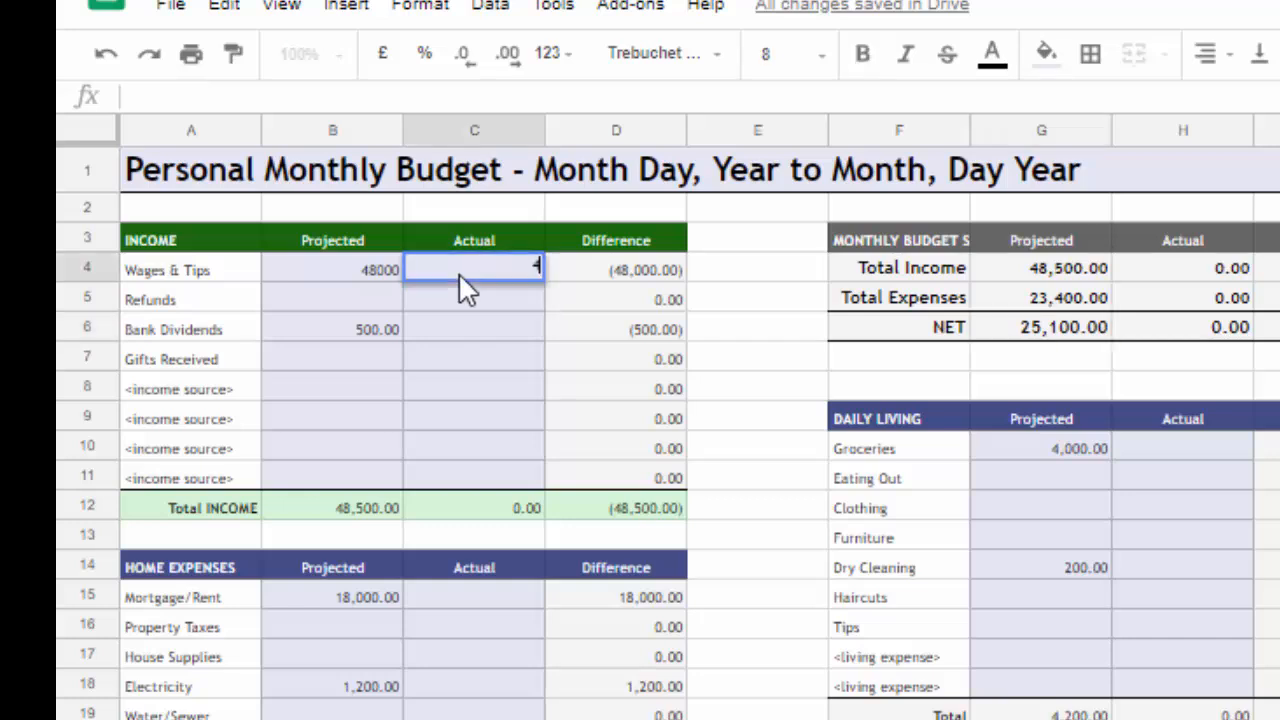
pyautogui.write('026')
pyautogui.press('Return')
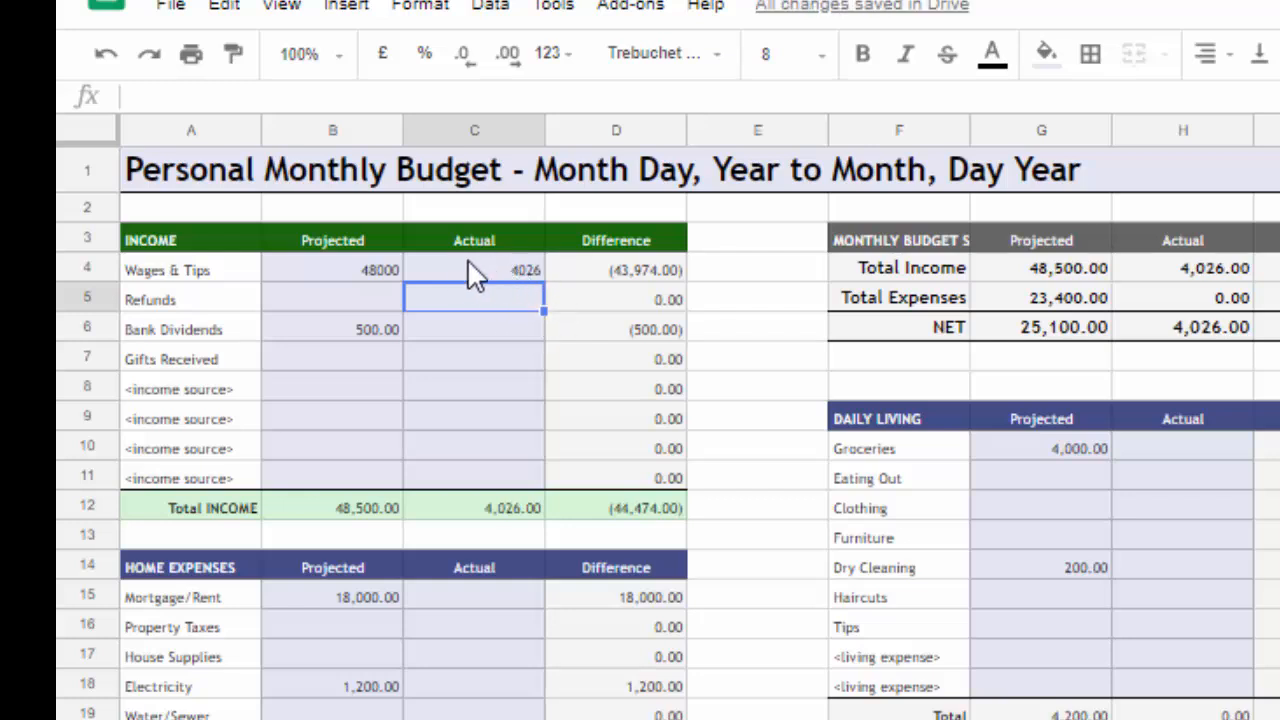
# Set the actual income for Wages & Tips to 8052.
pyautogui.click(514, 269)
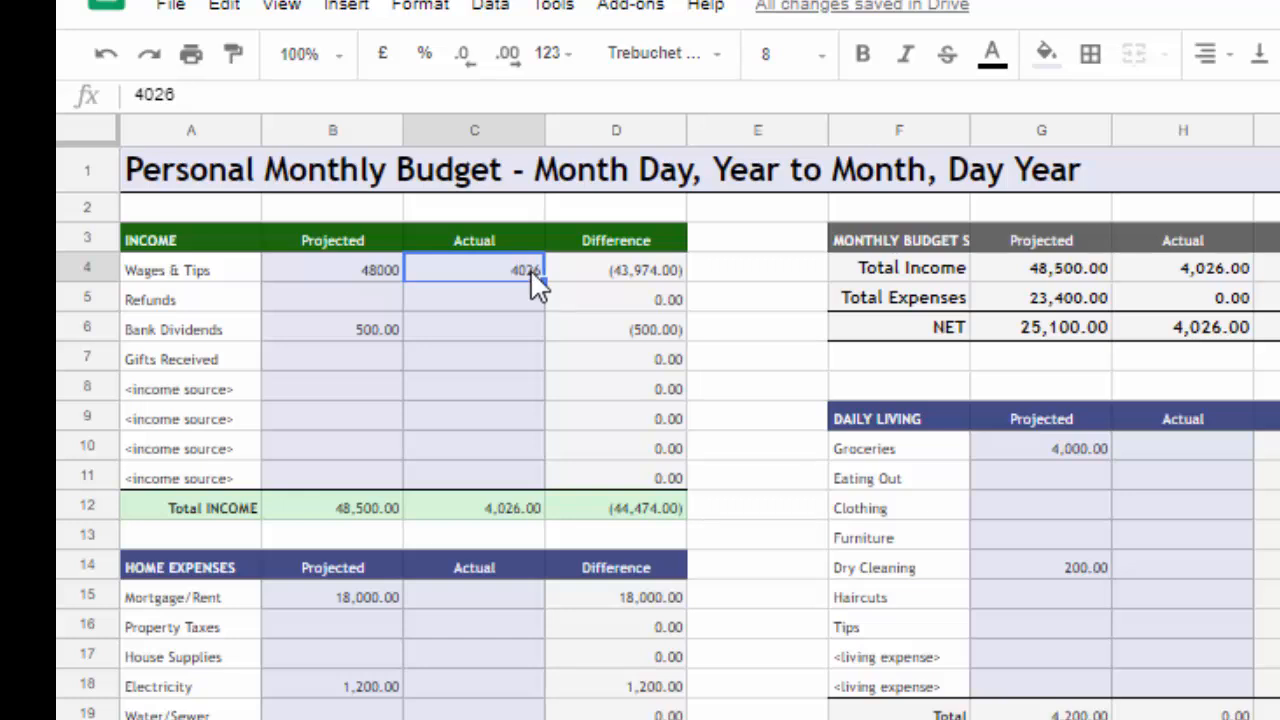
pyautogui.write('80')
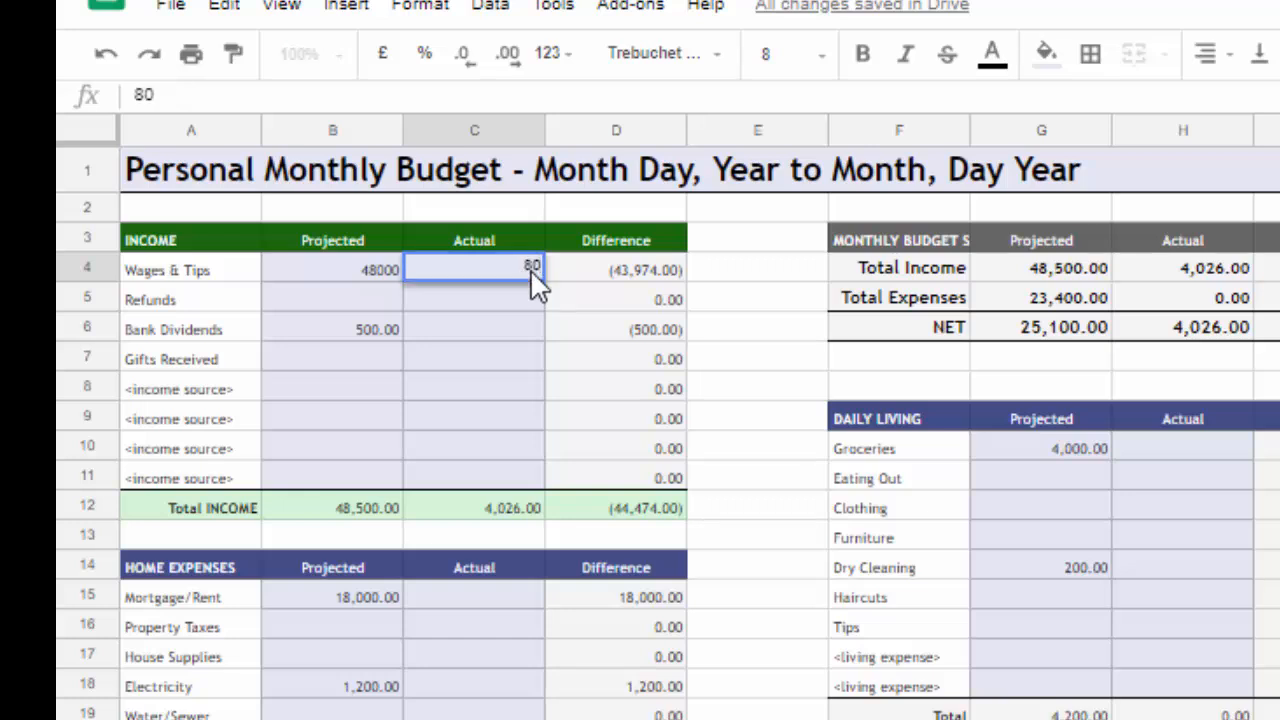
pyautogui.write('52')
pyautogui.press('Return')
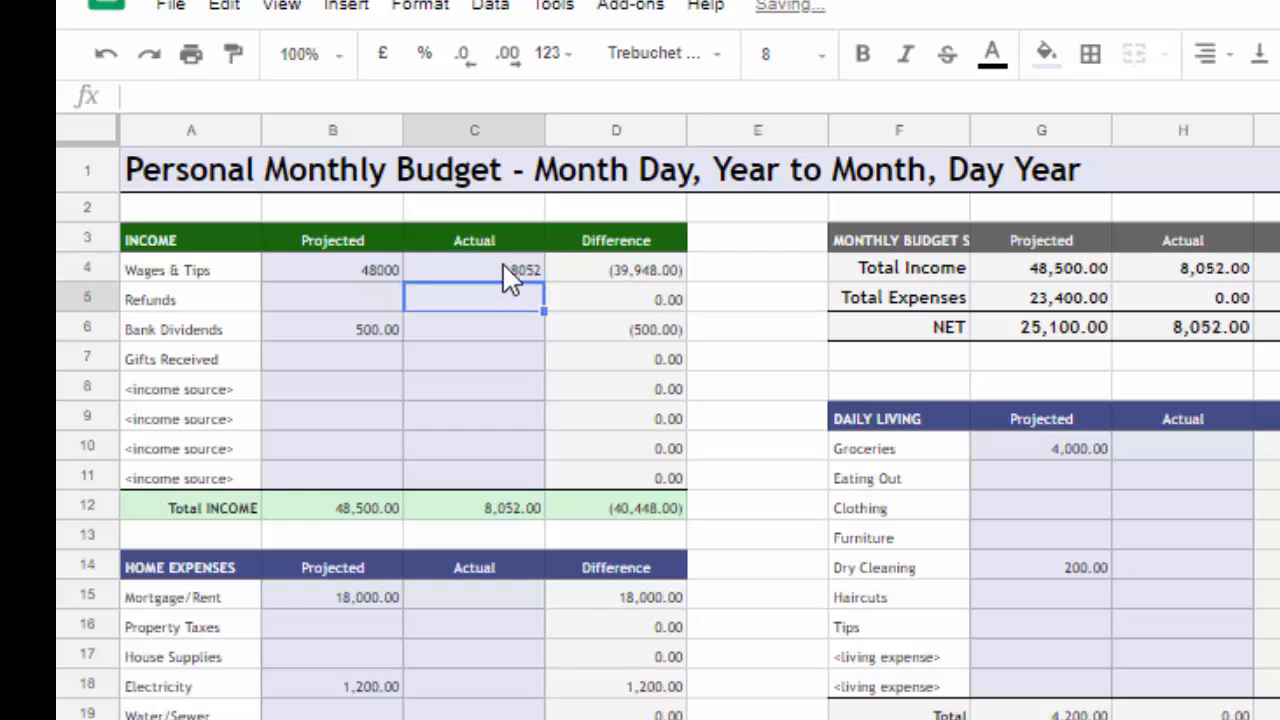
pyautogui.click(503, 270)
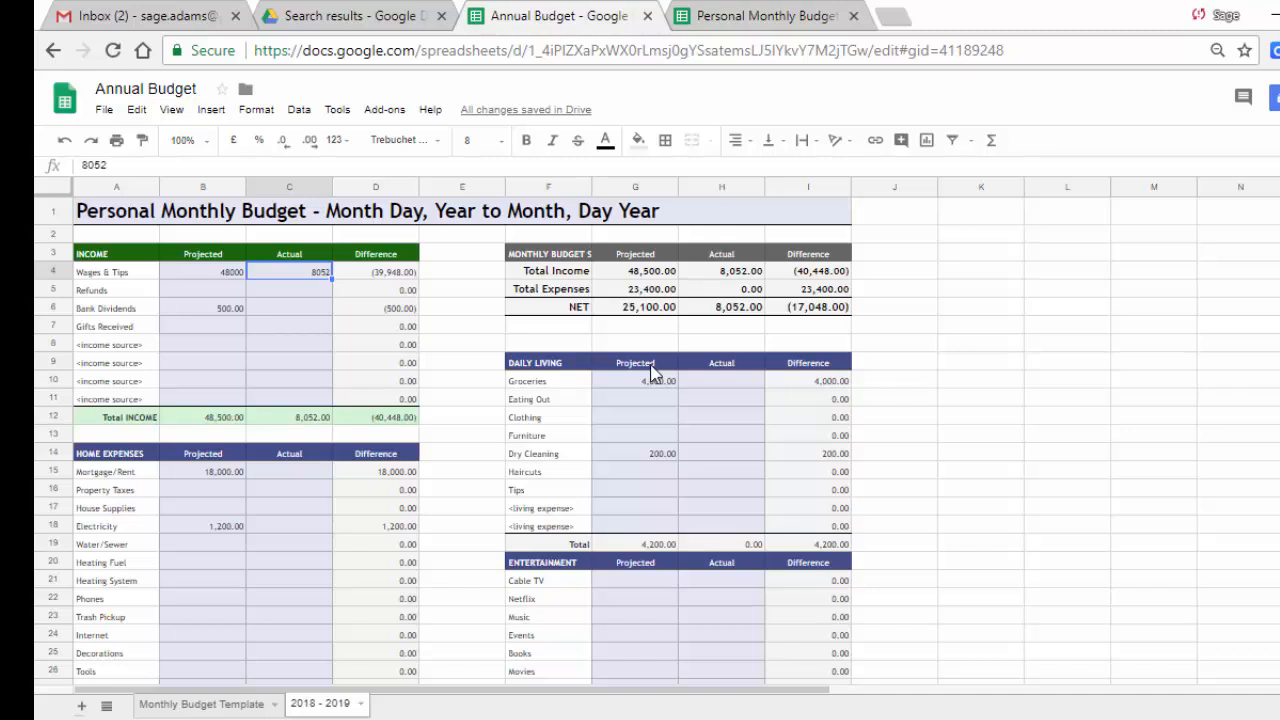
# Select the actual Mortgage/Rent cell, review the May 2018 expenses in the Personal Monthly Budget spreadsheet, and return to the Annual Budget.
pyautogui.click(296, 458)
pyautogui.click(292, 478)
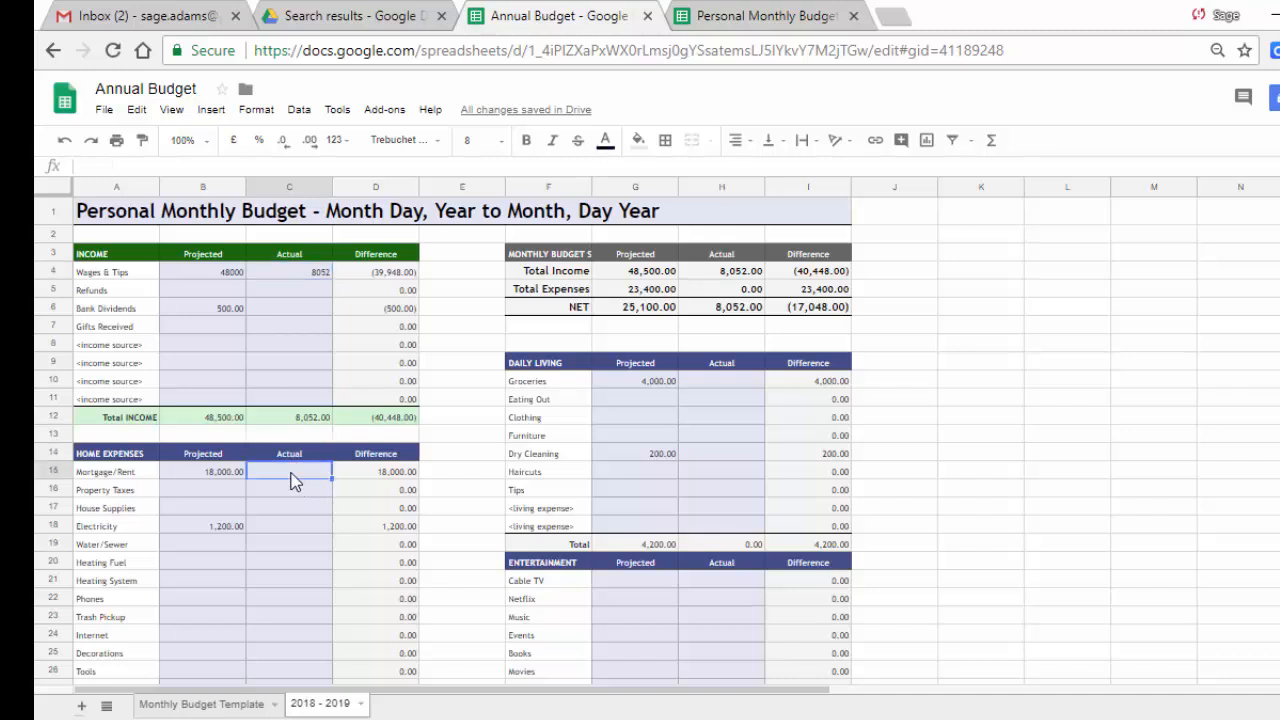
pyautogui.click(705, 21)
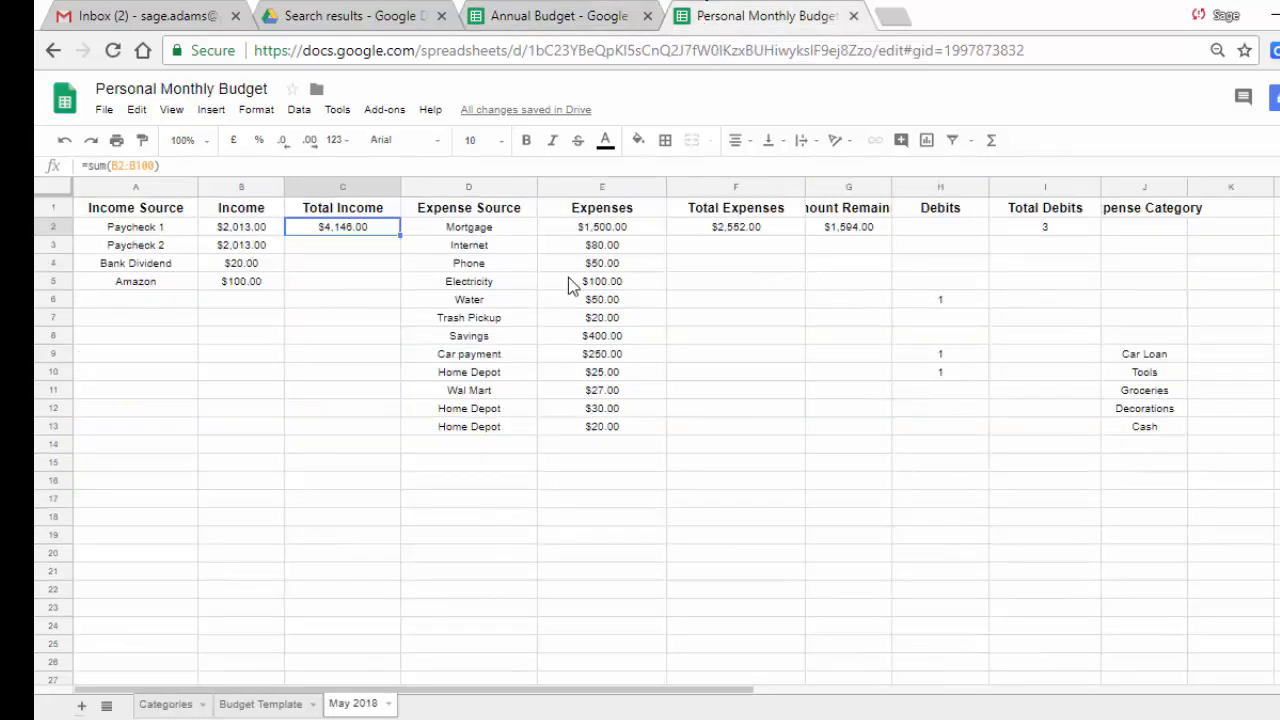
pyautogui.click(520, 18)
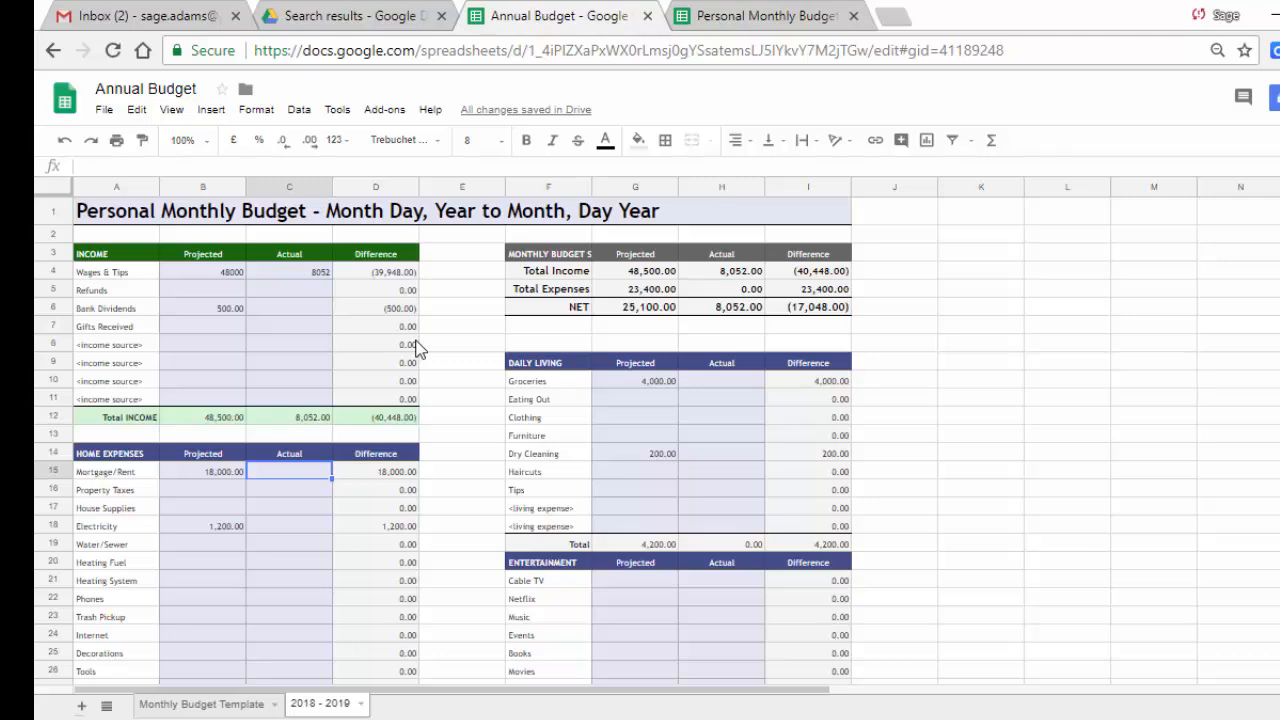
pyautogui.click(390, 719)
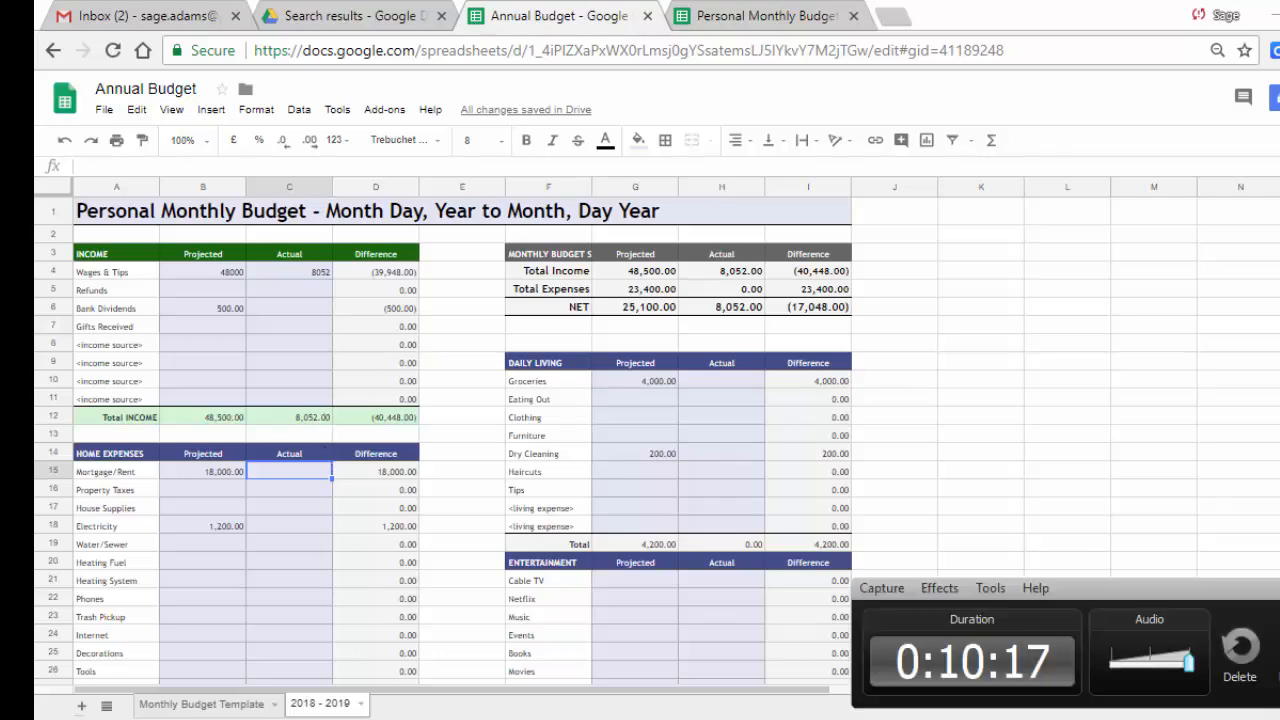